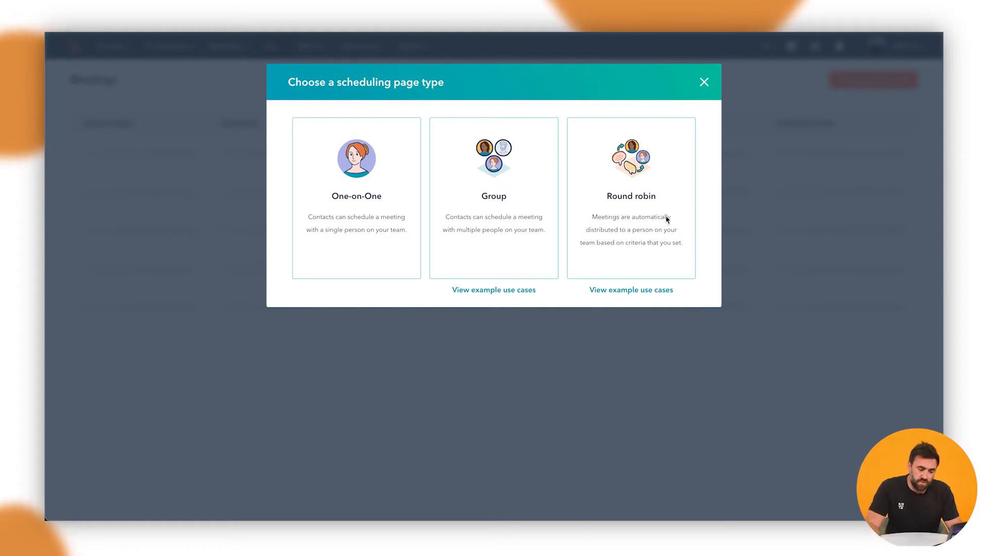
Read the example use cases for Group and Round robin pages, and choose the Group scheduling page type.
click(518, 291)
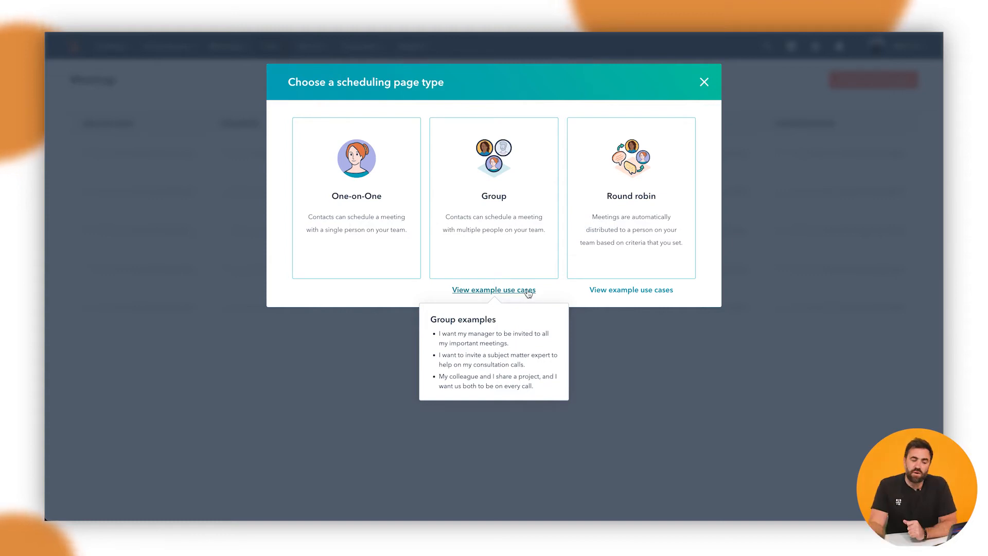
mouse_move(598, 292)
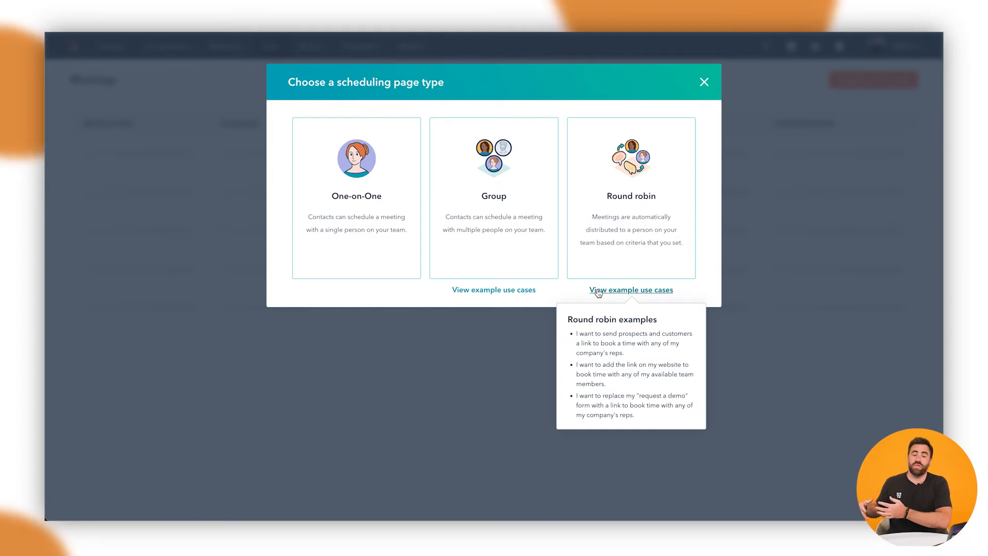
click(517, 220)
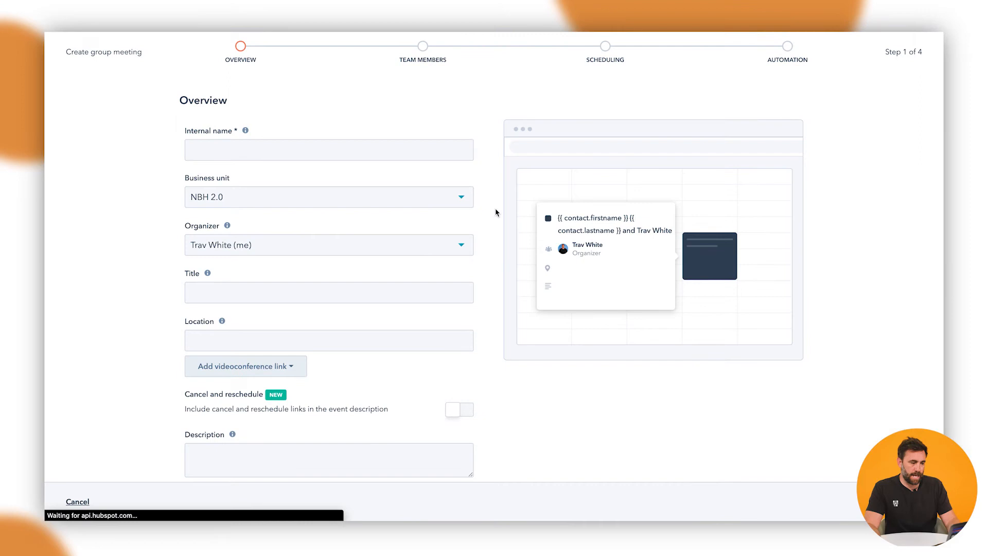
Enter the hosts' first names plus "- Sales Explore" as internal name, and "Explore Session with" both hosts "from Neighbourhood" as title.
click(251, 146)
text(Dom and Trav - Sales Explore)
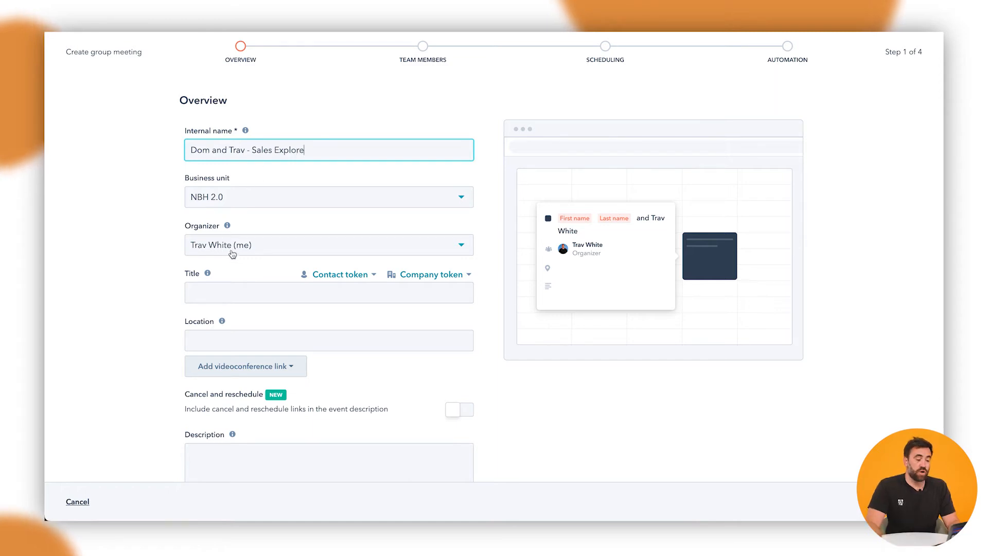
click(202, 296)
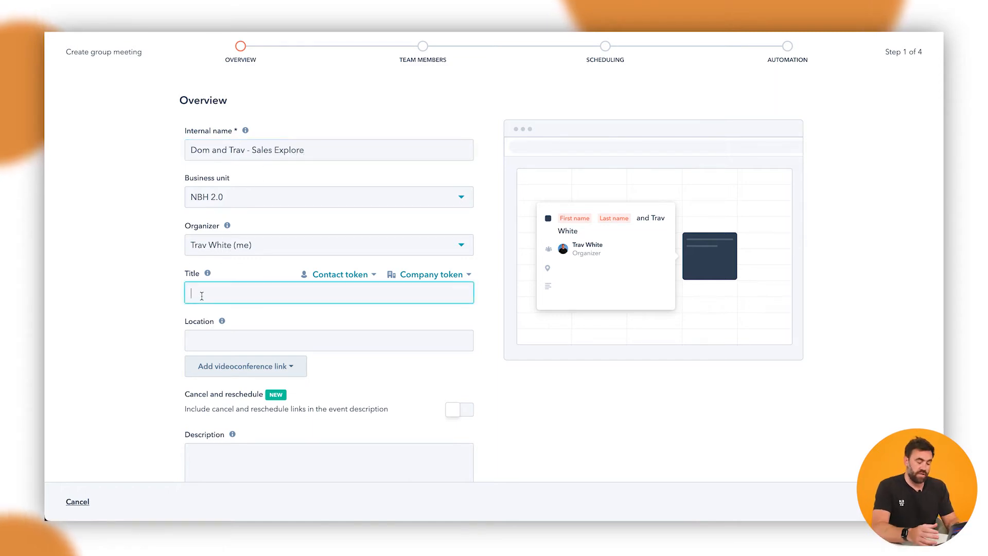
text(Explore Session with Dom and Trav from Neighb)
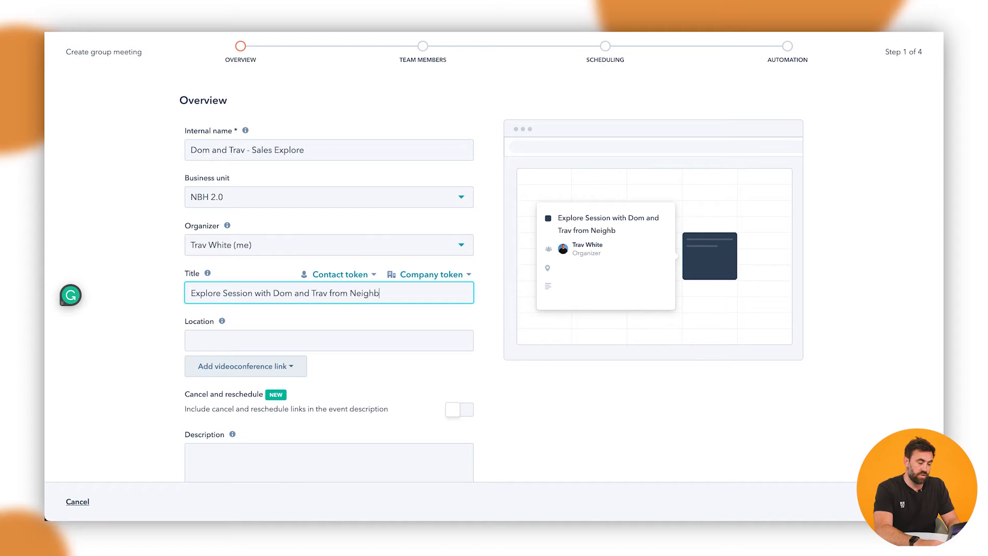
text(ourhood)
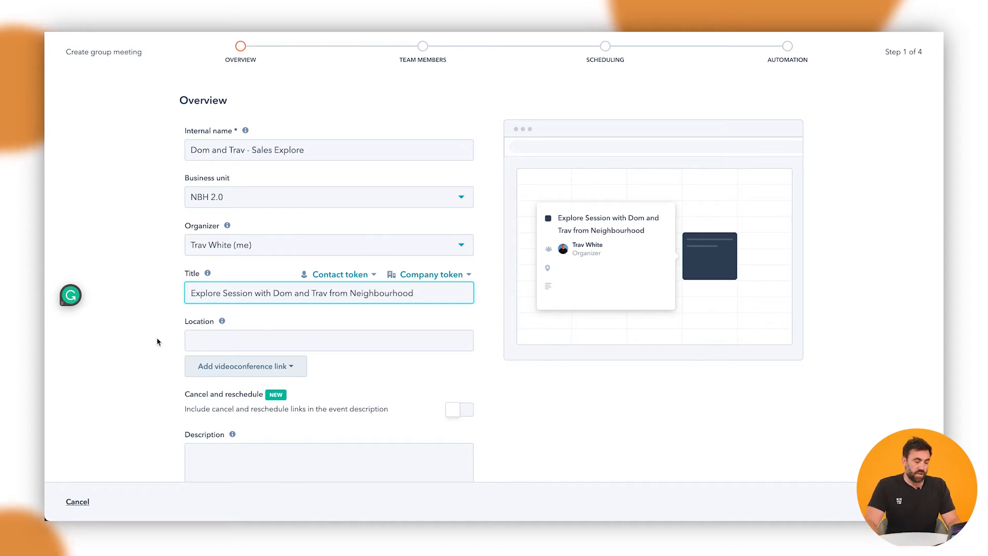
Check which videoconference link options are offered for the meeting location.
click(234, 366)
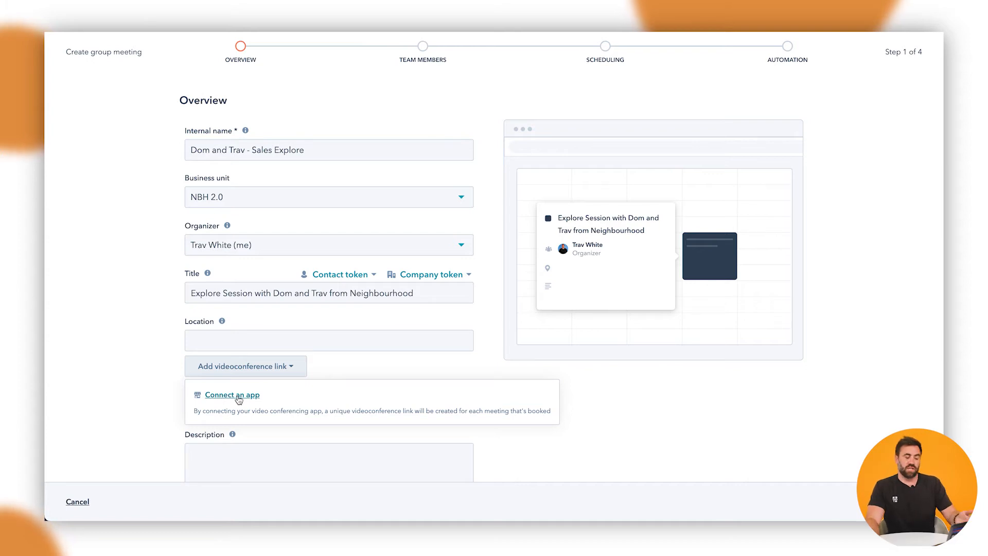
click(207, 357)
click(207, 338)
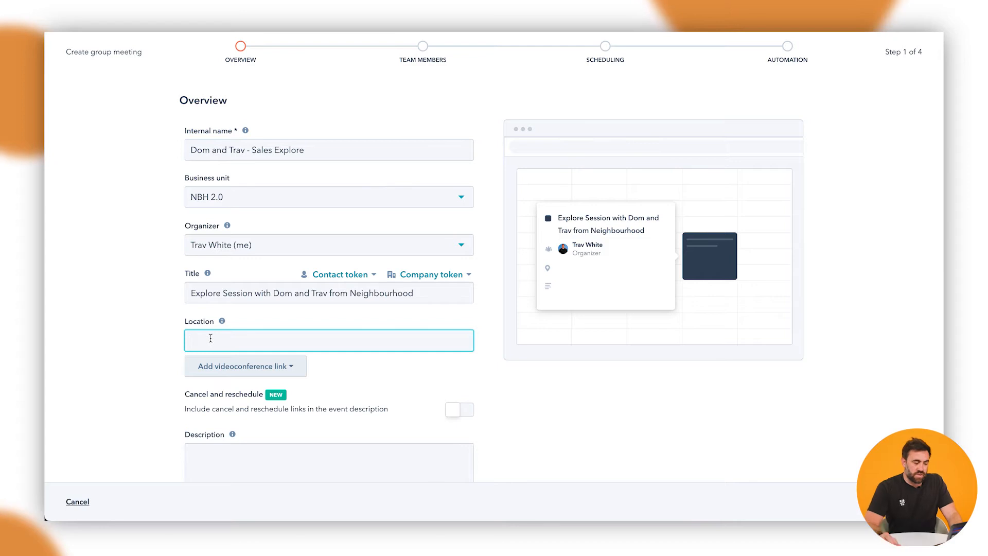
Include cancel and reschedule links in the event description and review the resulting description text.
click(456, 409)
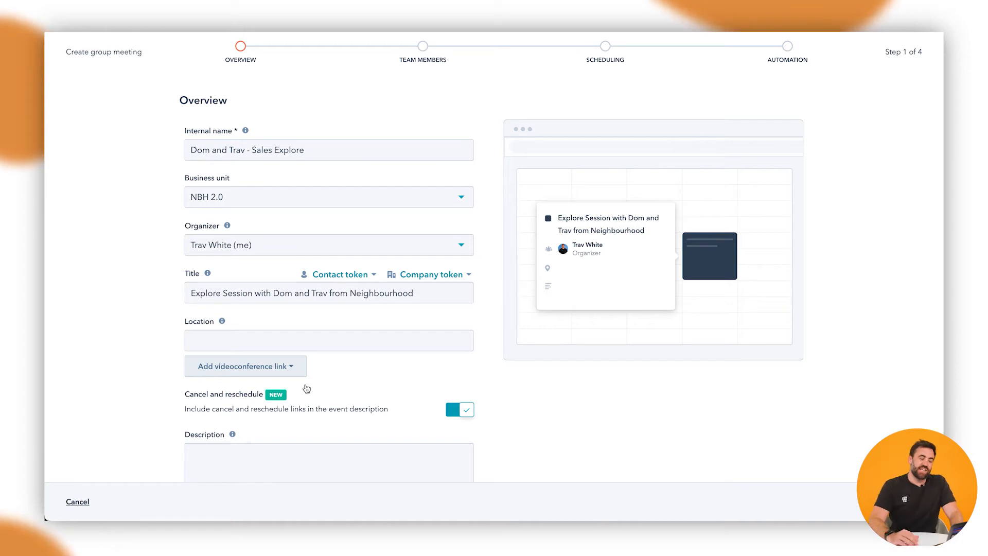
scroll(309, 421, down, 1)
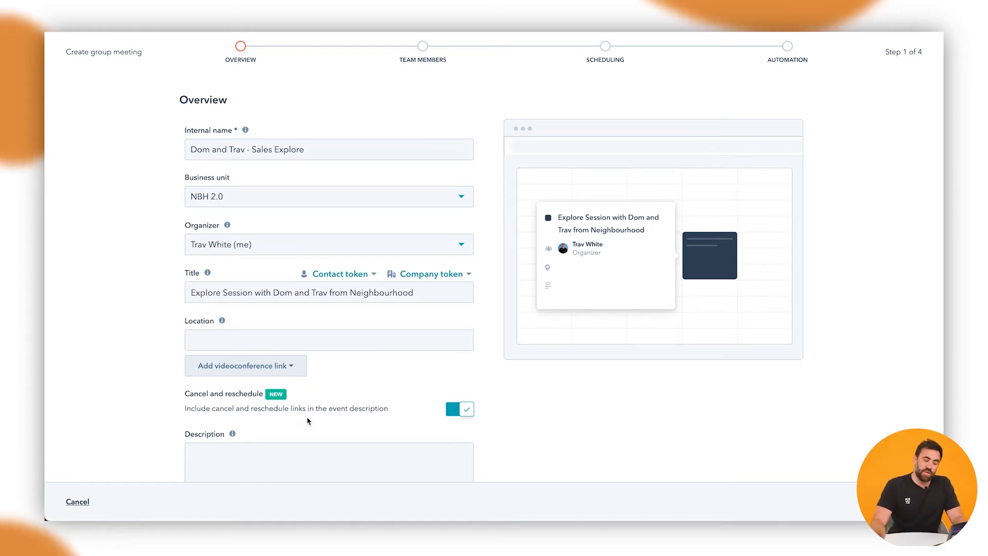
scroll(308, 422, down, 1)
click(227, 430)
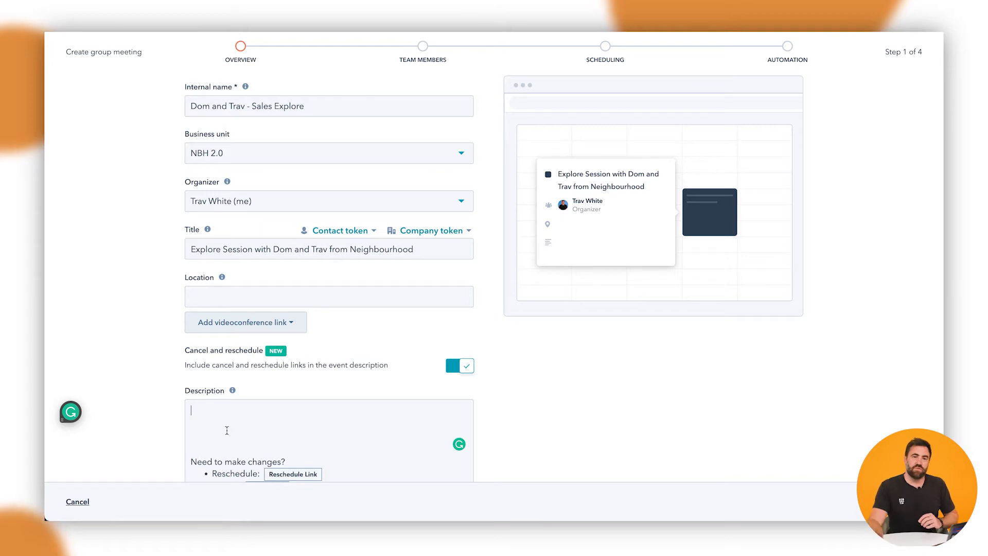
scroll(227, 430, down, 2)
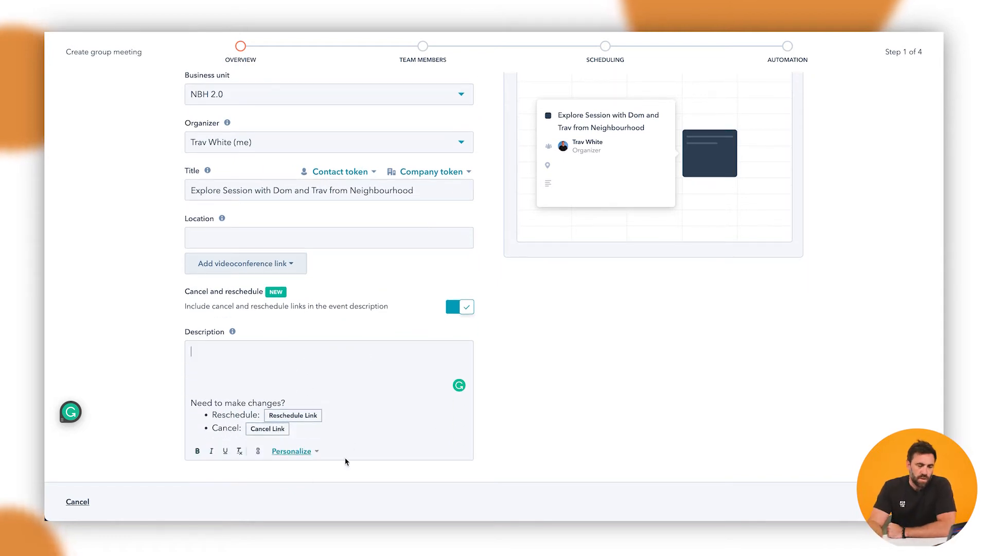
scroll(628, 451, up, 3)
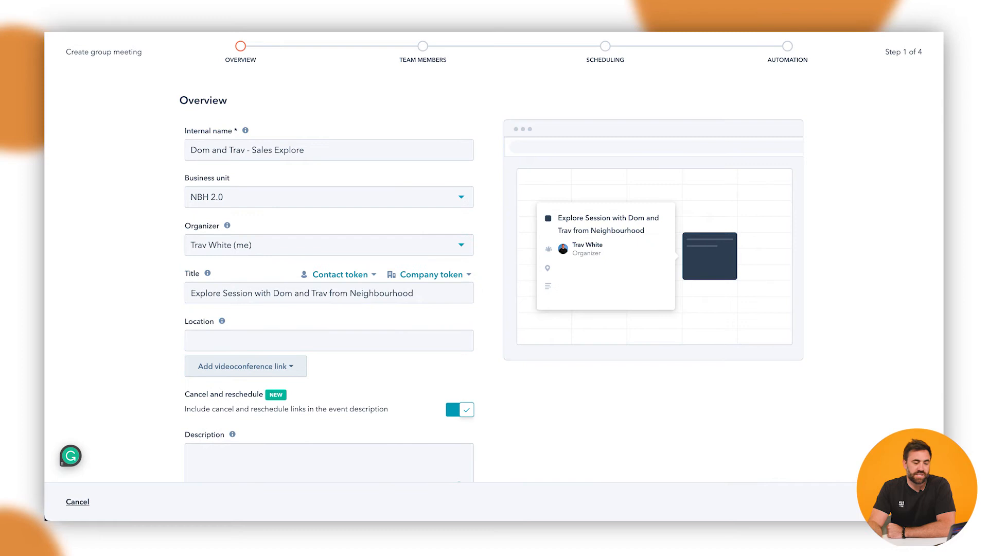
Continue to the team members stage and add the second host to the group meeting.
click(895, 502)
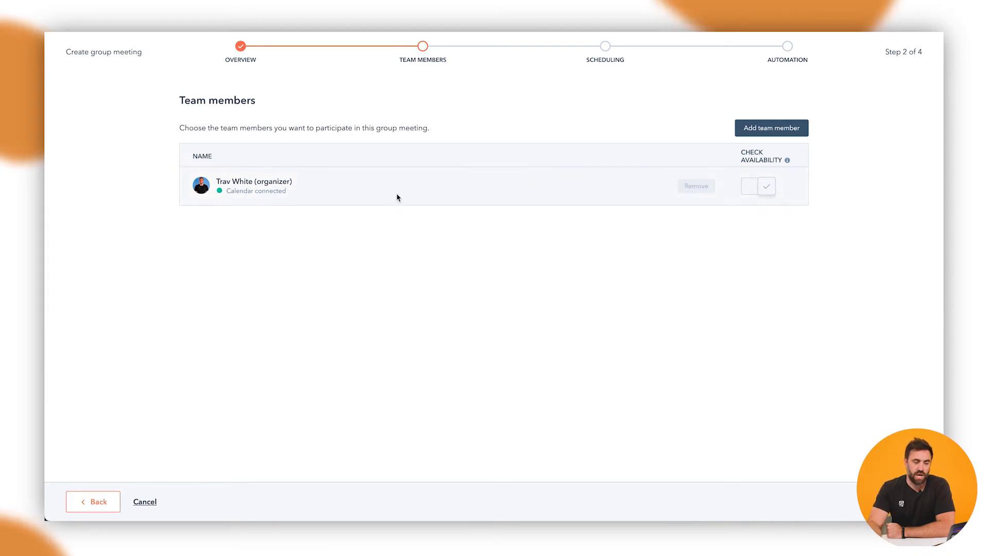
click(778, 128)
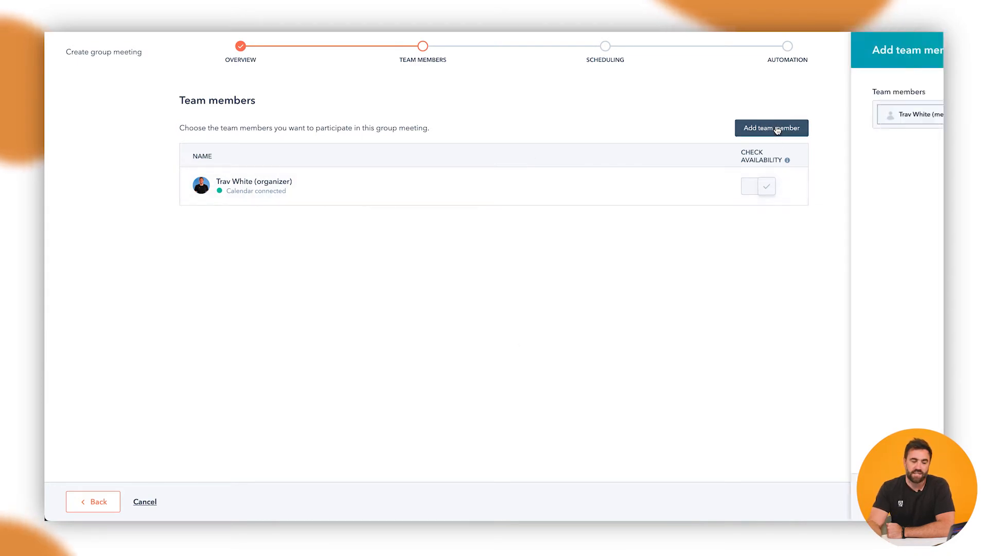
click(843, 115)
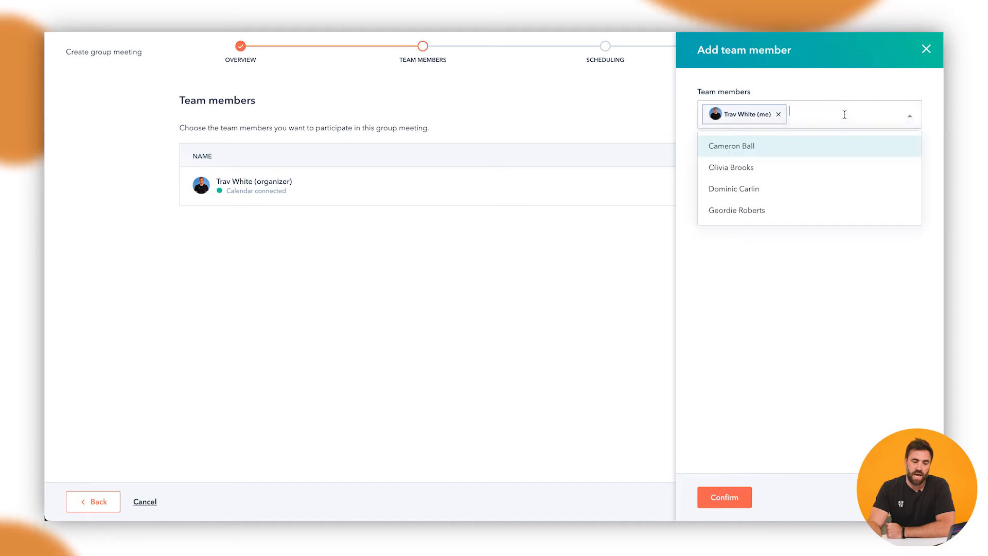
click(749, 194)
click(740, 499)
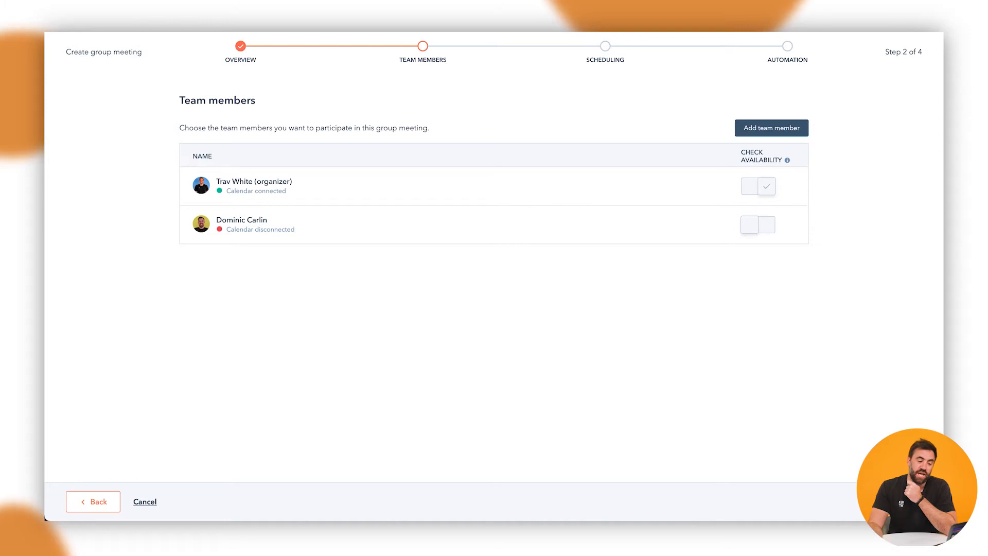
Continue to the scheduling stage and change the page title to "Meet with" both hosts' first names "from Neighbourhood".
click(896, 501)
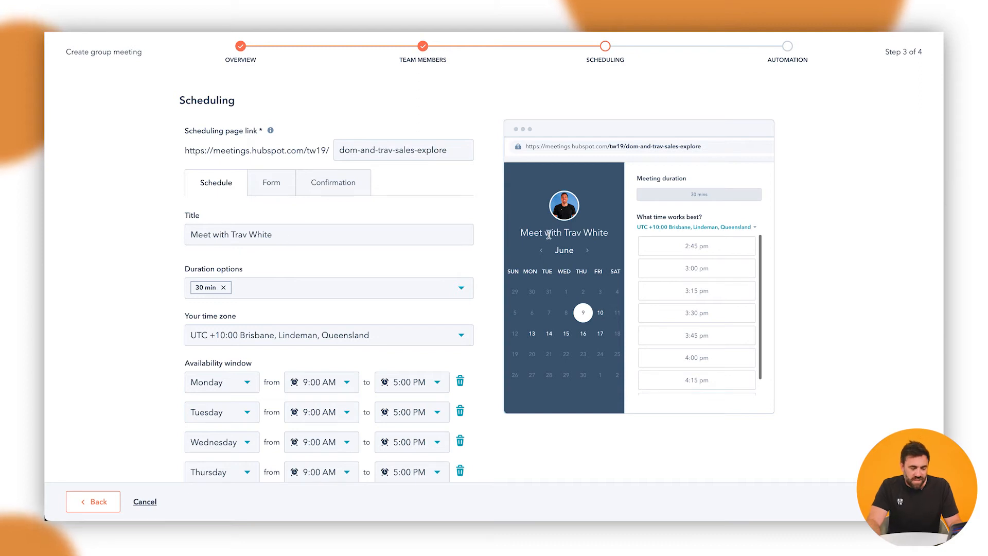
click(276, 229)
key(BackSpace)
key(BackSpace)
key(BackSpace)
key(BackSpace)
key(BackSpace)
text(& Dom from Neighbourhod)
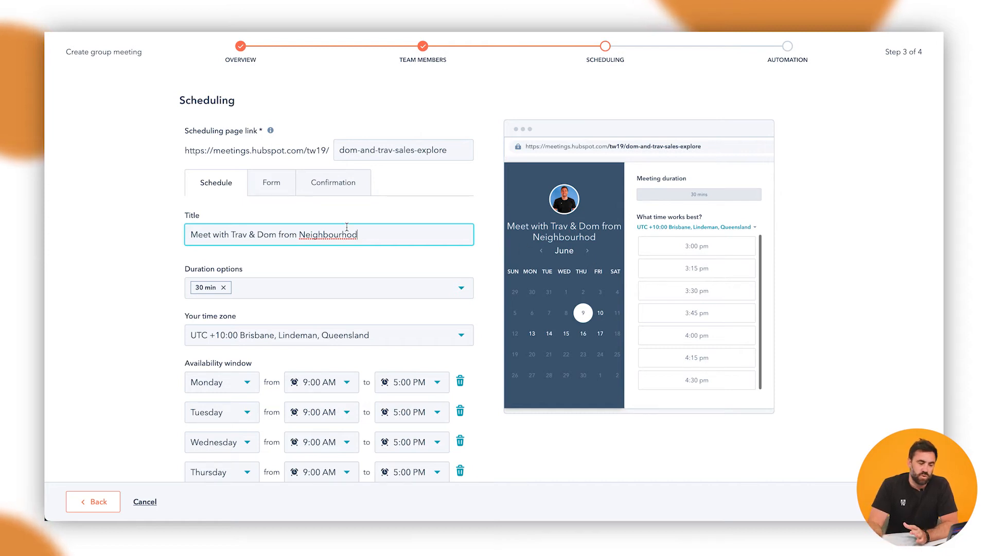
text(o)
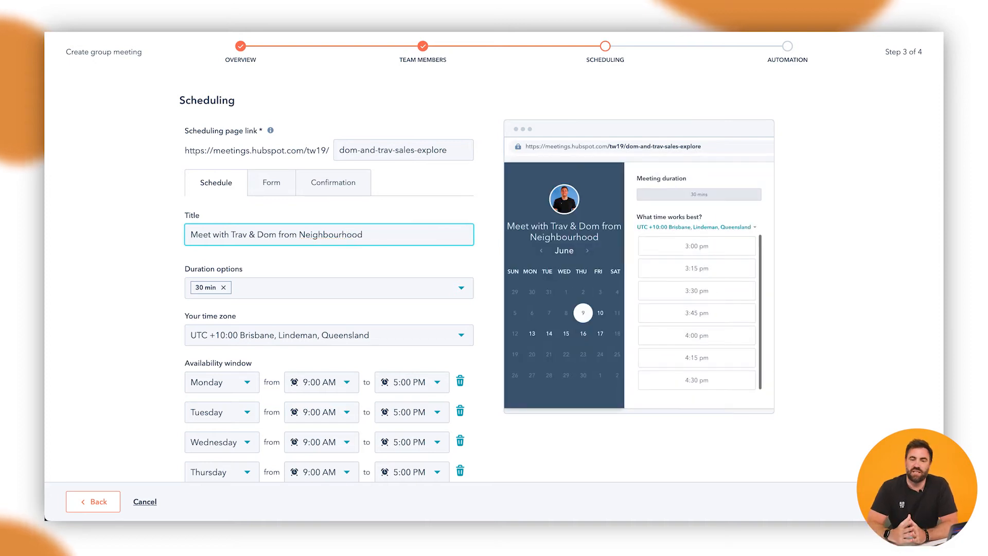
Replace the 30 min duration option with 1 hr.
click(224, 287)
click(224, 290)
click(227, 413)
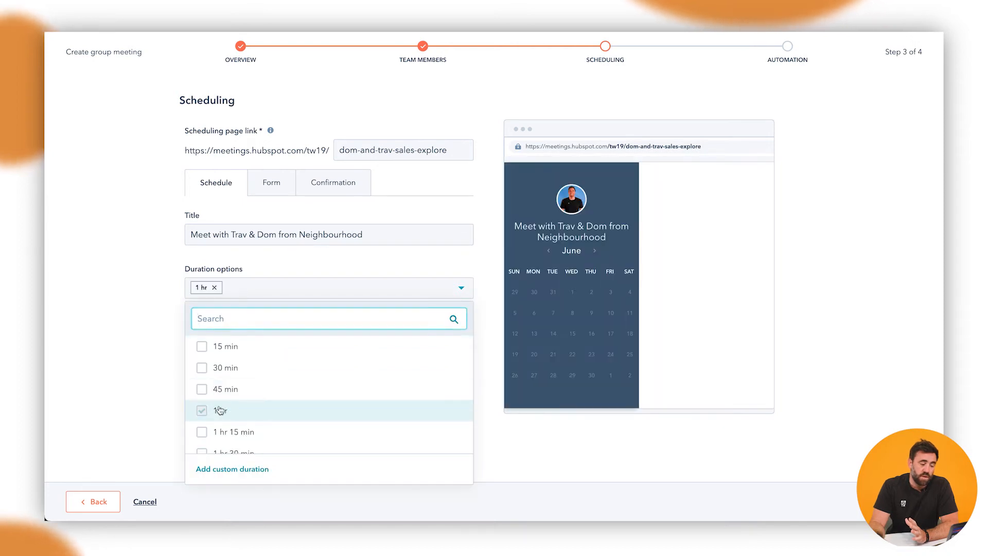
click(129, 388)
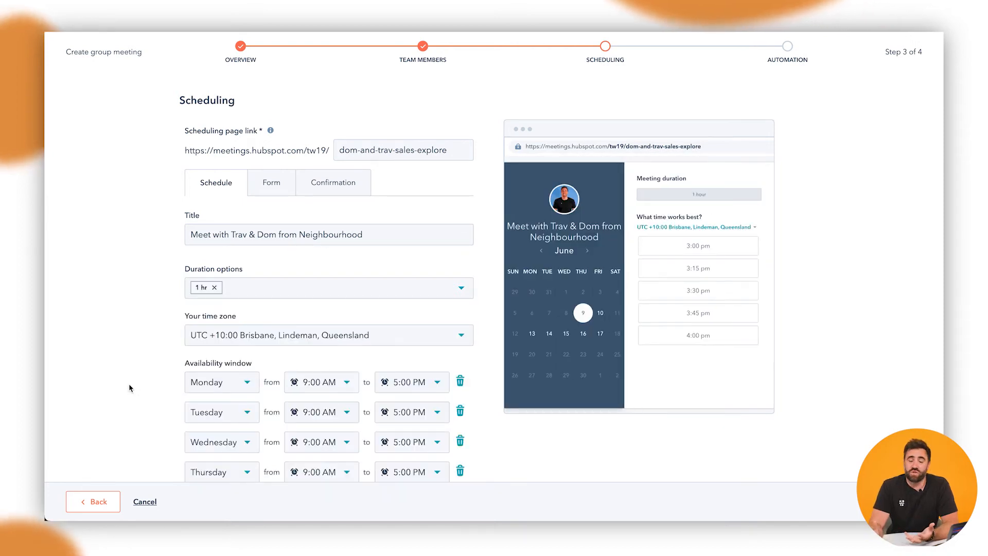
Add 30 min and 1 hr 30 min as further duration options alongside 1 hr.
click(421, 298)
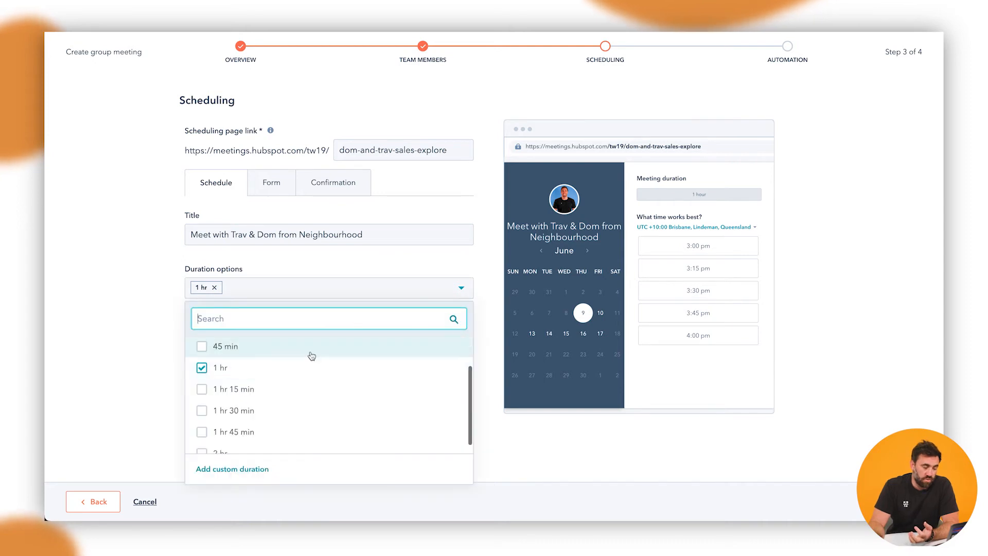
scroll(236, 386, up, 2)
click(229, 371)
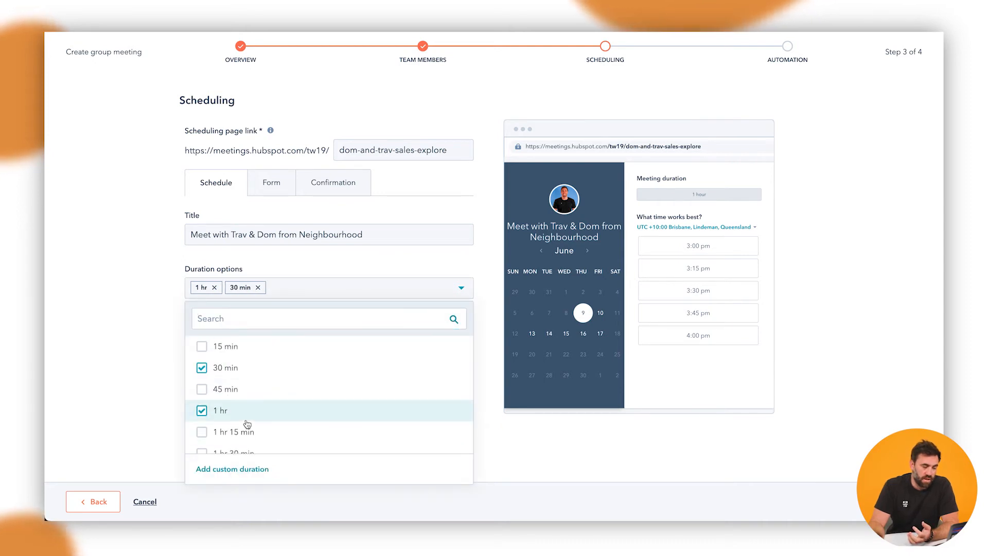
scroll(245, 423, down, 1)
click(242, 425)
click(144, 412)
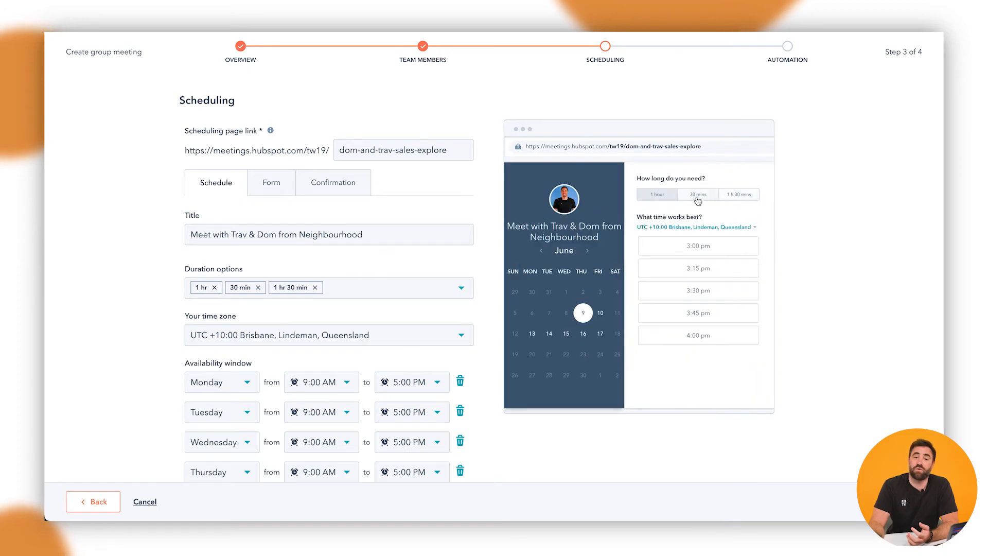
Try out the different durations in the page preview, and remove the 30 min and 1 hr 30 min options.
click(736, 199)
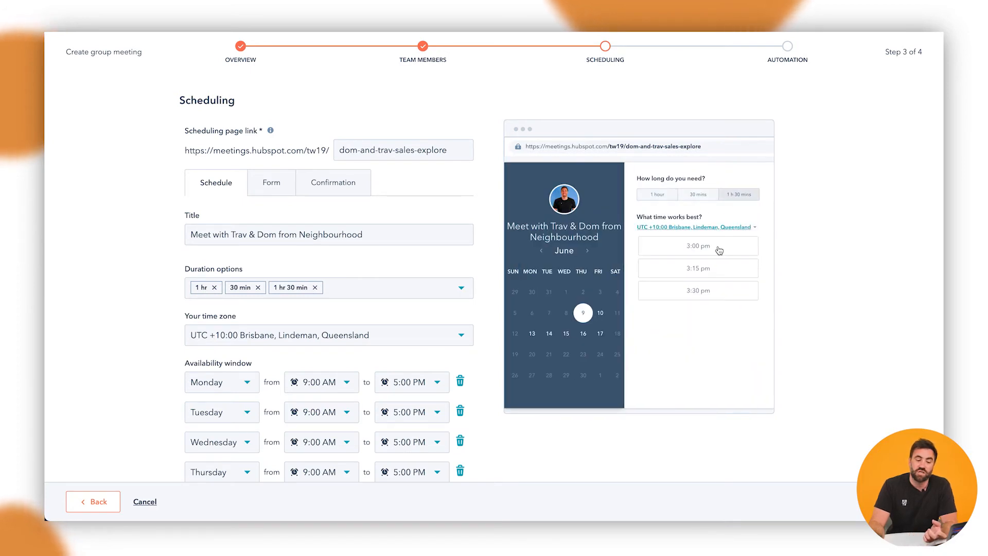
click(706, 199)
click(672, 198)
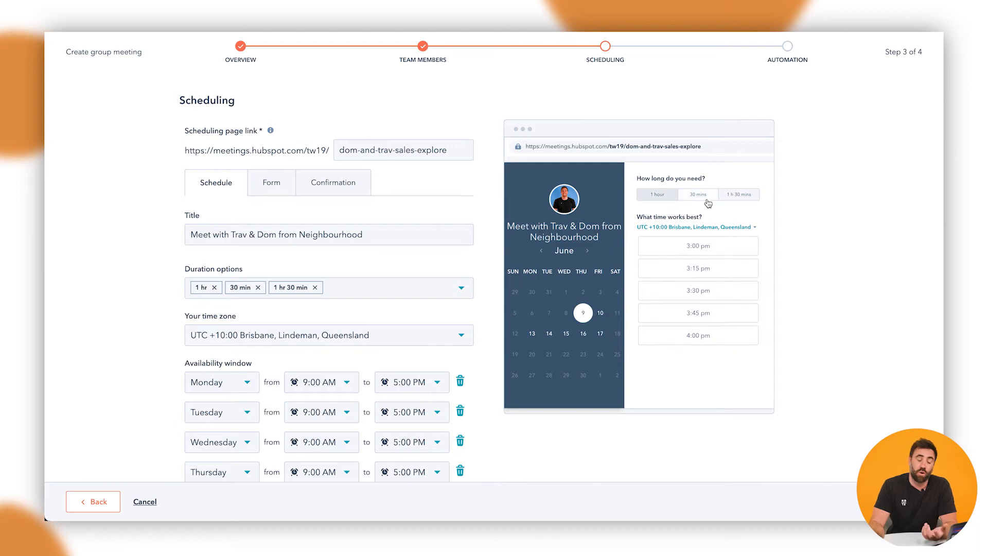
click(257, 288)
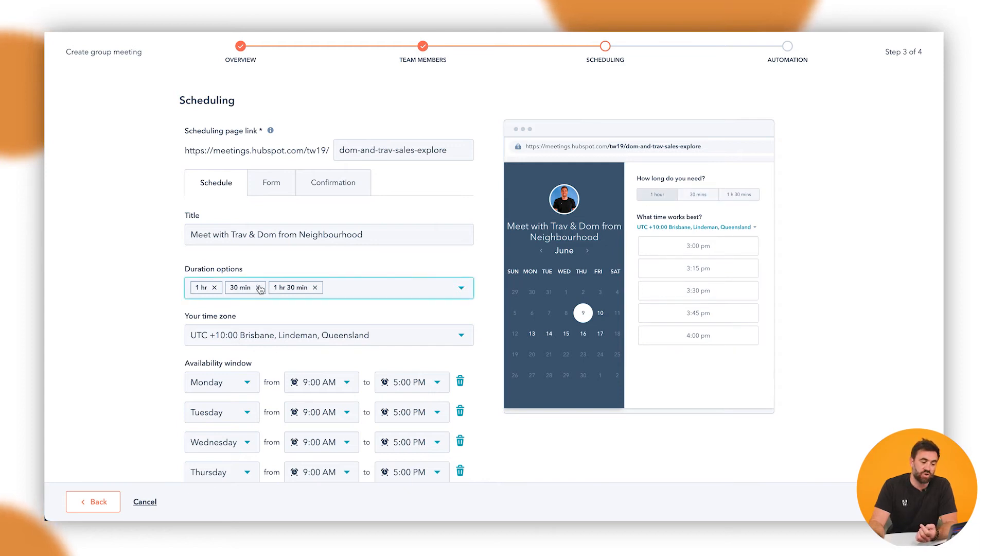
click(271, 288)
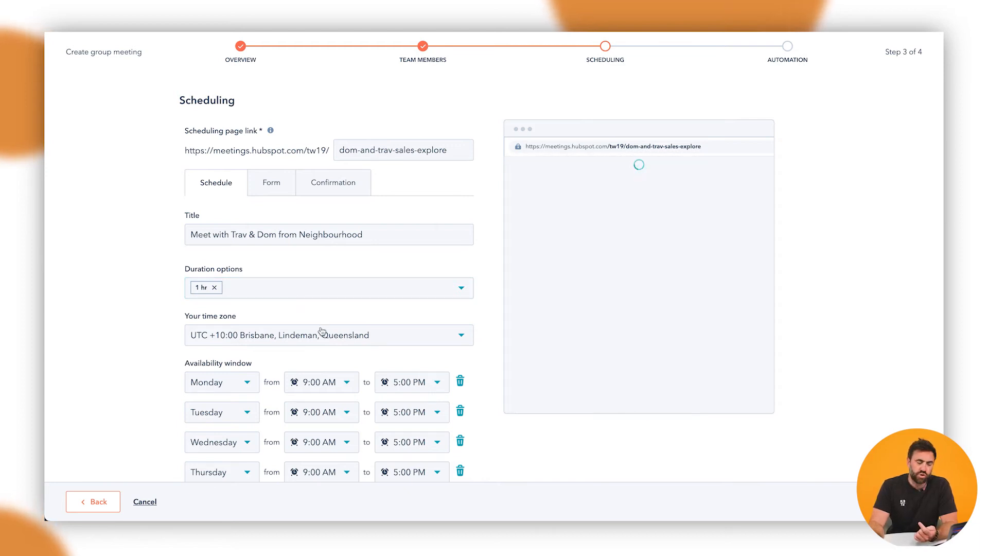
Limit the availability window to Tuesday through Thursday and set Tuesday's start time to 10:00 AM.
scroll(101, 362, down, 3)
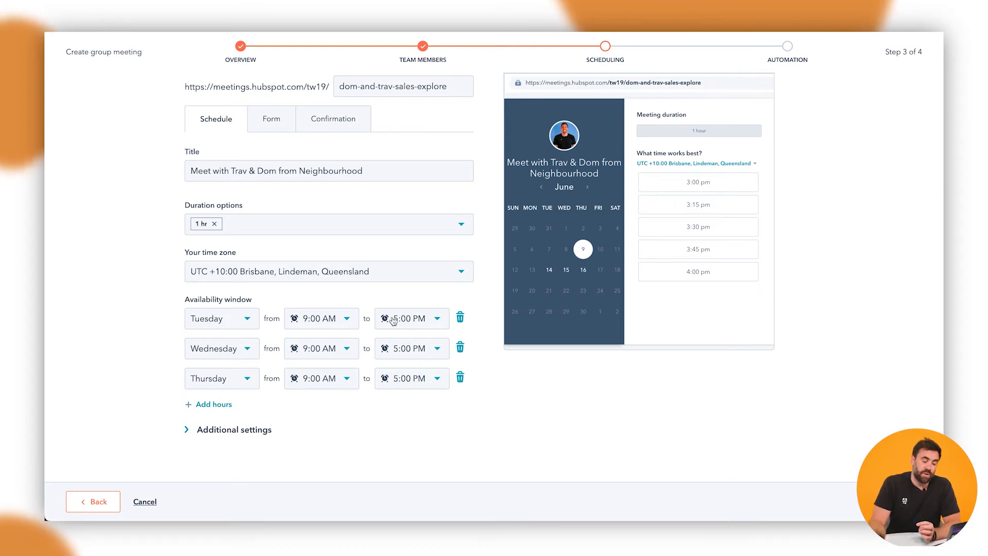
click(347, 319)
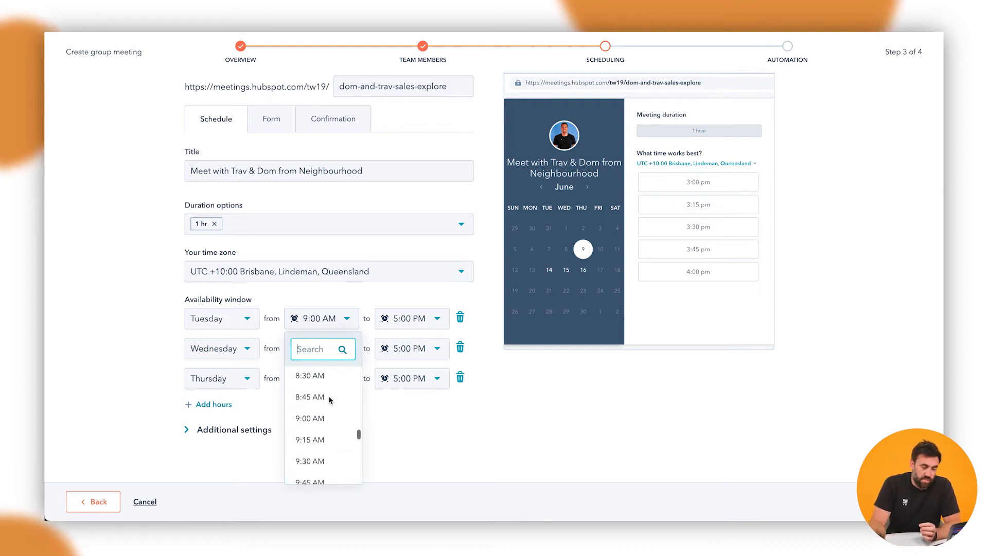
scroll(327, 421, down, 3)
click(311, 431)
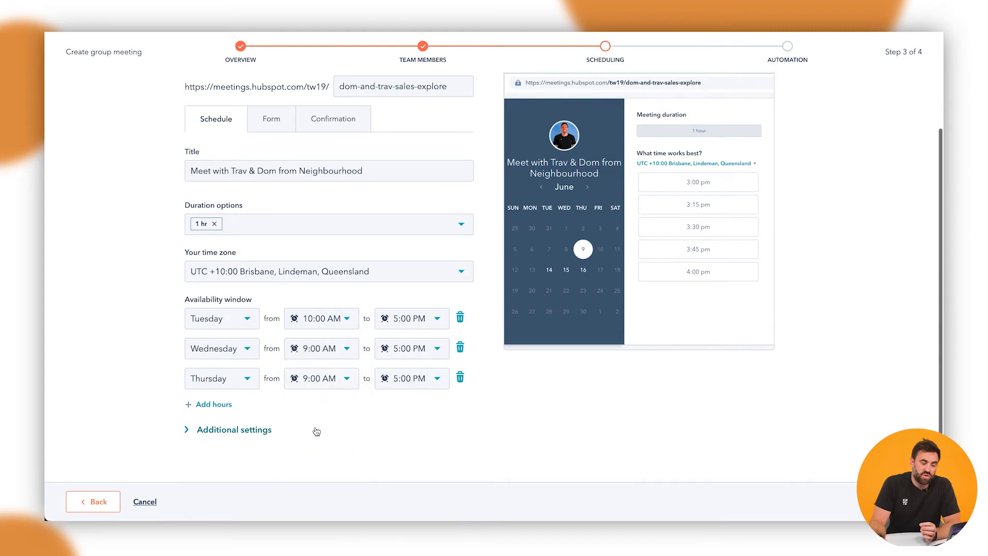
Set the availability start time to 10:00 AM for both Wednesday and Thursday.
click(342, 378)
scroll(332, 428, down, 2)
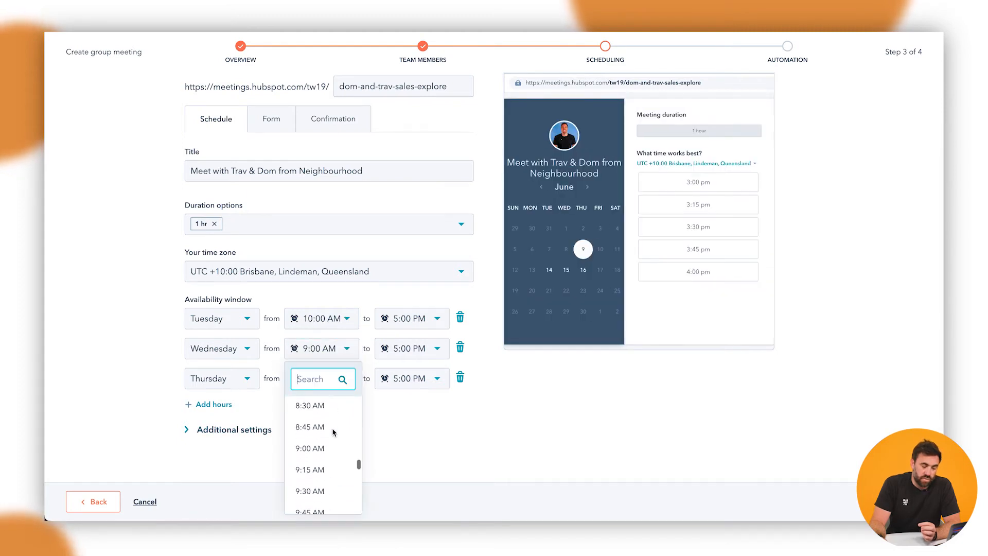
scroll(316, 470, down, 2)
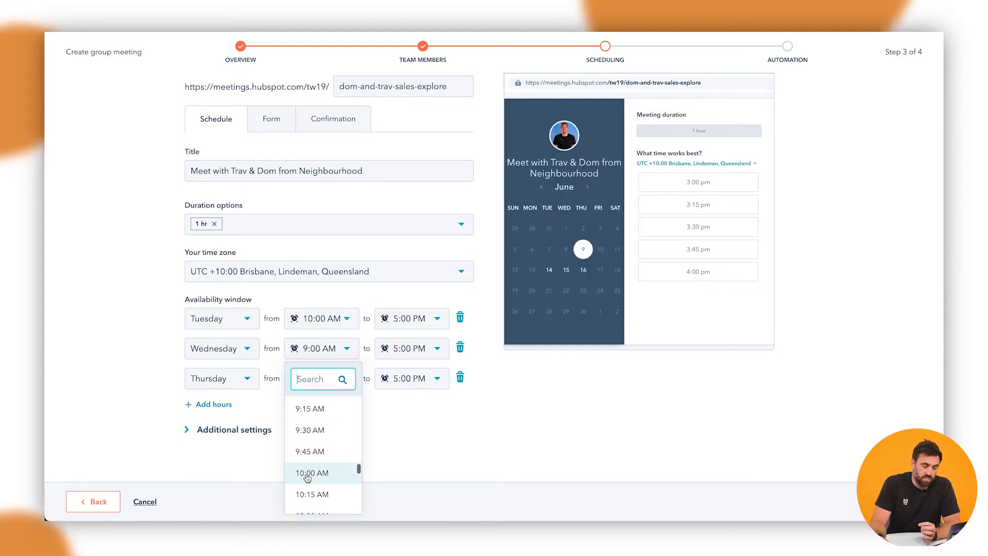
click(311, 470)
click(327, 379)
scroll(321, 355, down, 2)
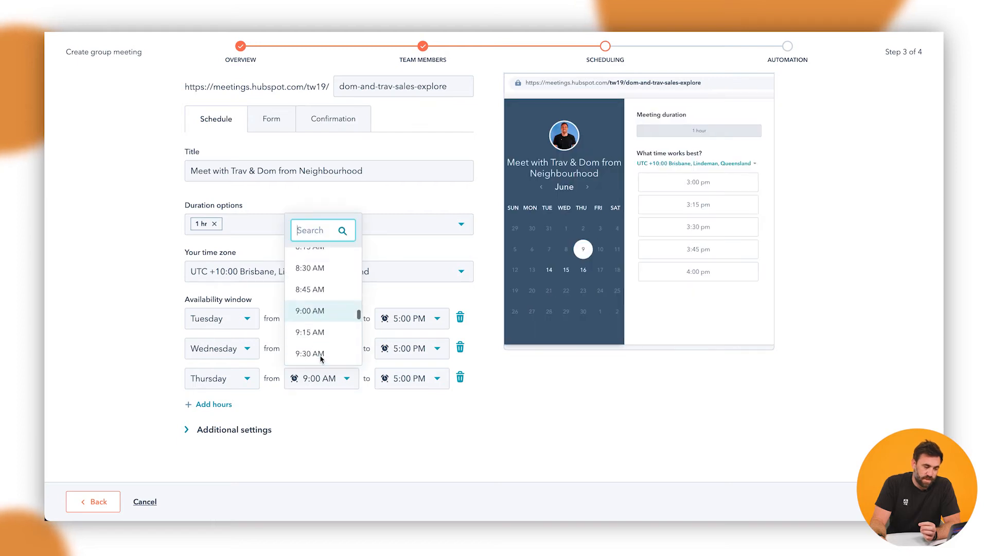
scroll(320, 348, down, 1)
click(317, 320)
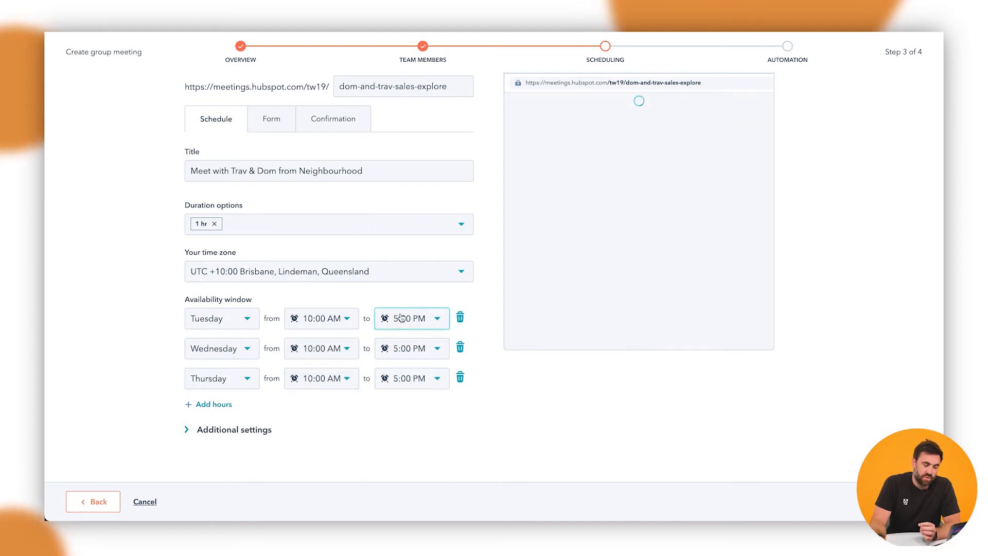
Set the availability end time to 4:00 PM for Tuesday, Wednesday and Thursday.
click(412, 318)
click(407, 387)
click(415, 350)
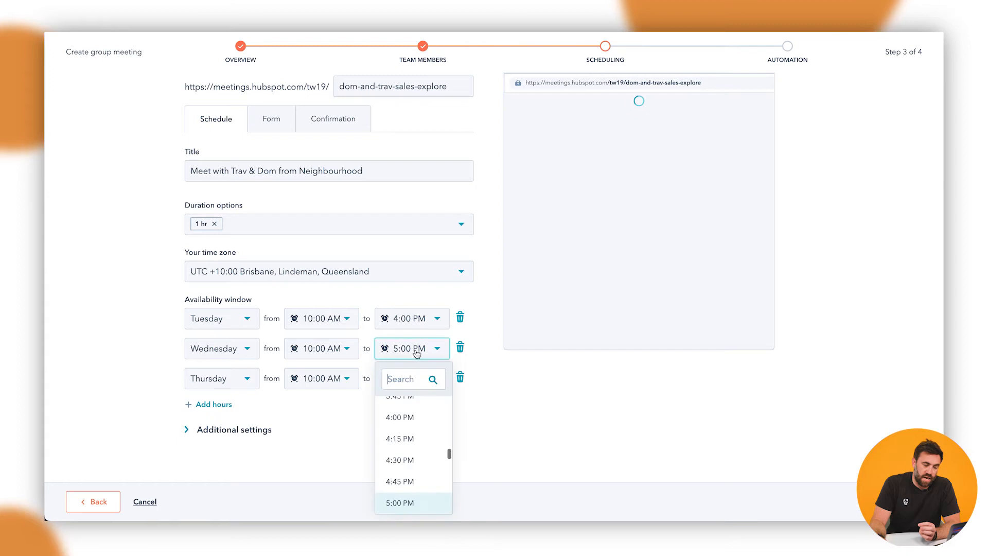
click(405, 422)
click(408, 381)
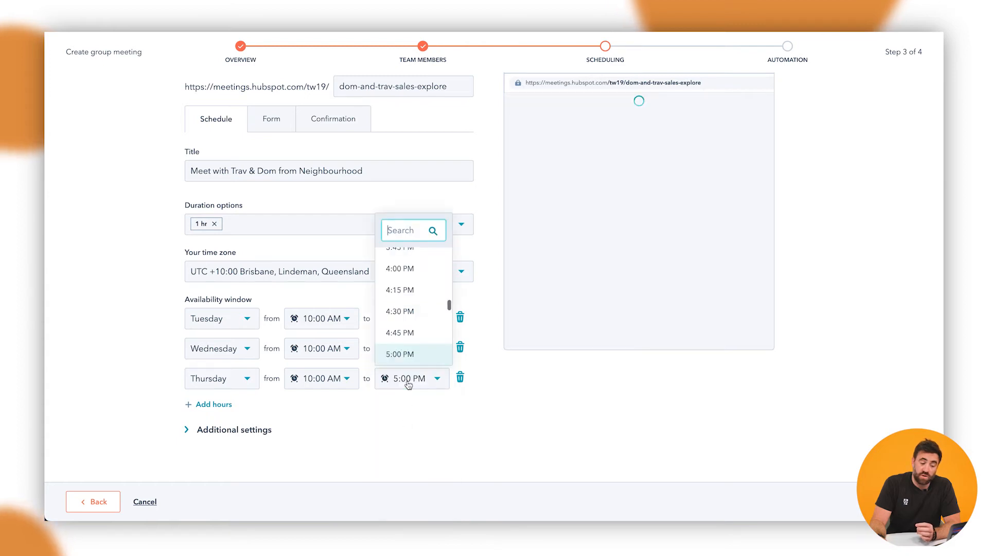
click(414, 273)
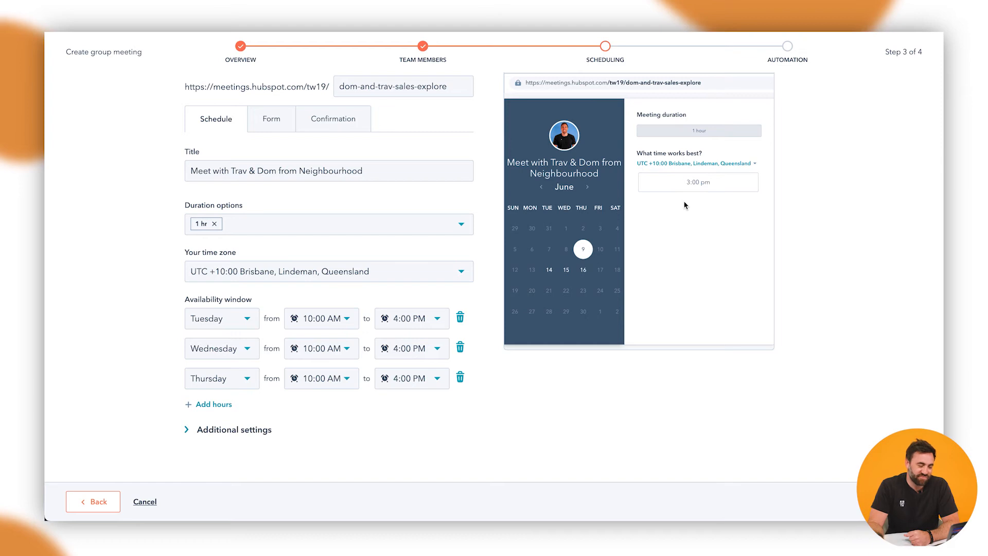
Expand the additional scheduling settings and review the image and meeting date range options.
click(219, 430)
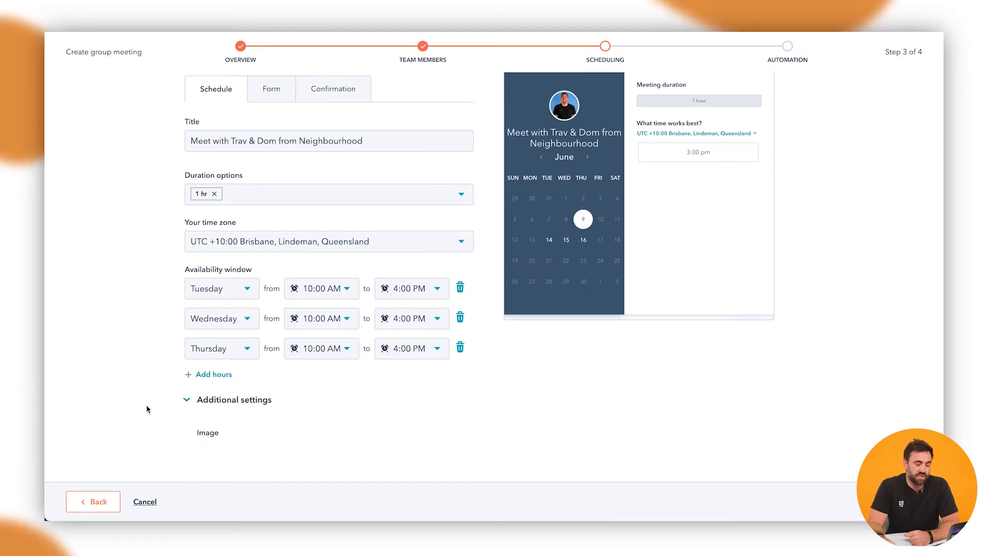
scroll(148, 406, down, 3)
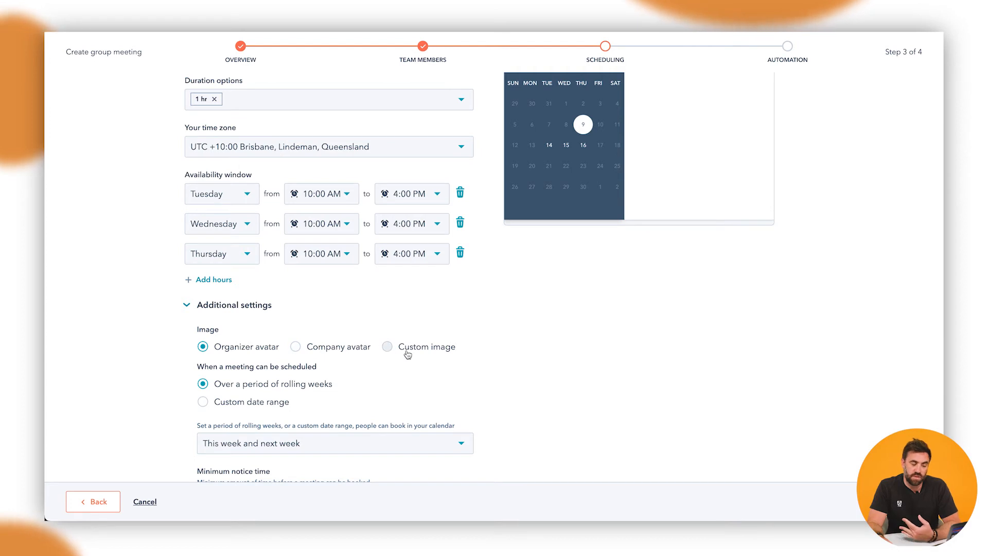
scroll(130, 364, down, 1)
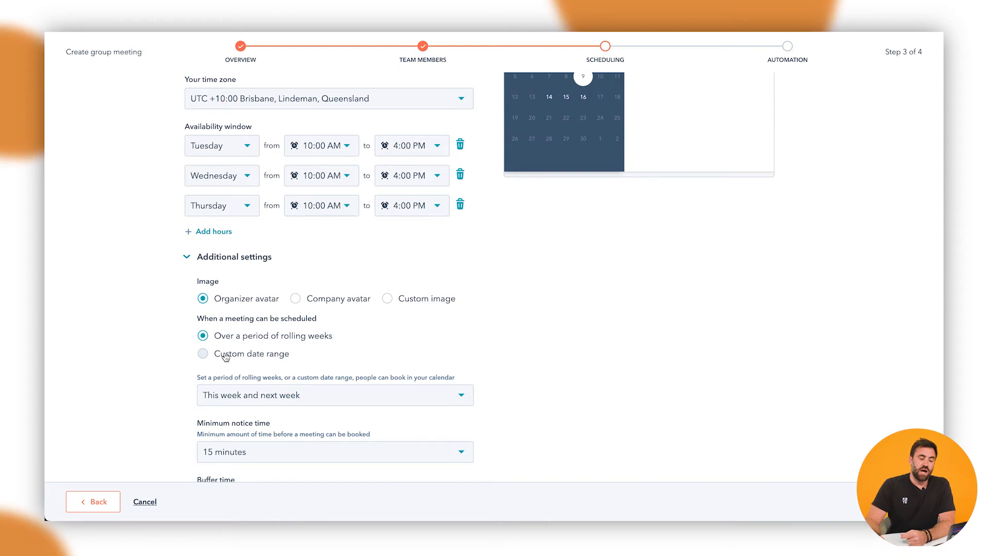
Try a rolling booking period of 11 weeks, and switch it back to This week and next week.
click(290, 407)
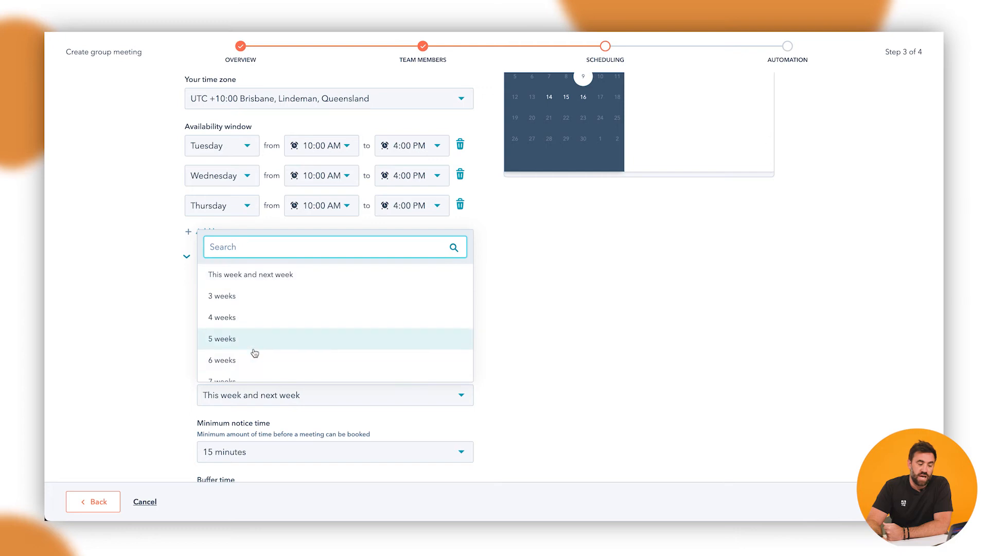
scroll(242, 366, down, 5)
click(242, 369)
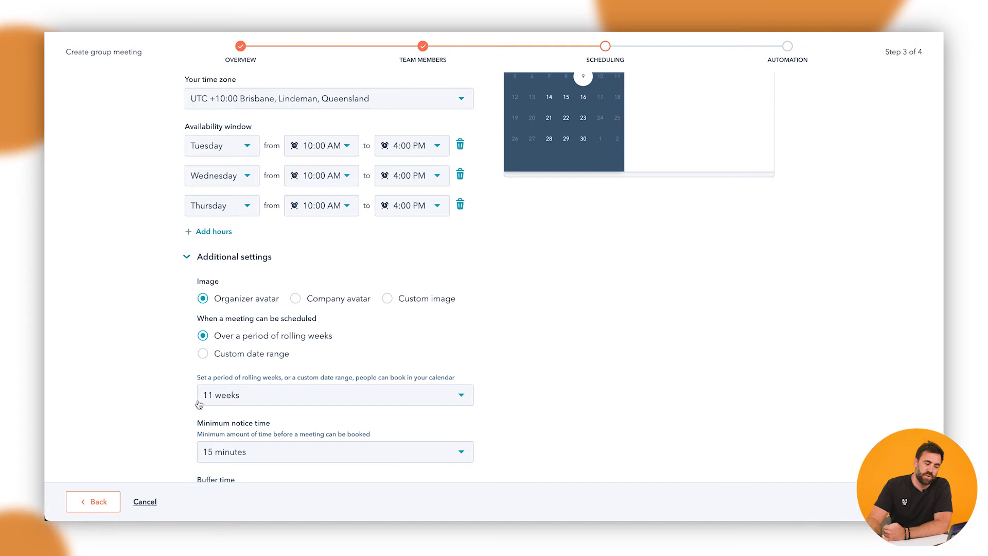
click(199, 404)
scroll(243, 348, up, 4)
click(238, 275)
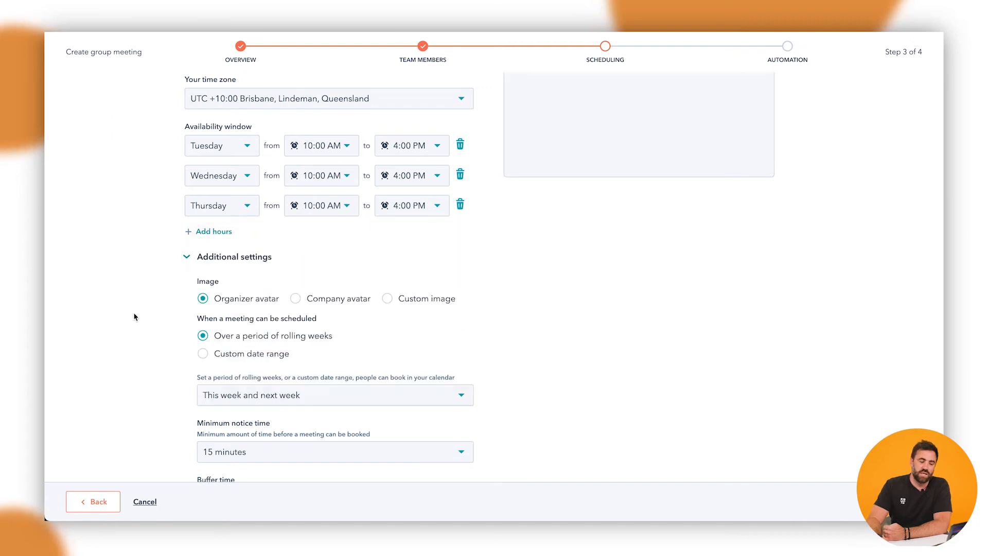
Set the minimum notice time before a meeting can be booked to 3 hours.
scroll(234, 370, down, 2)
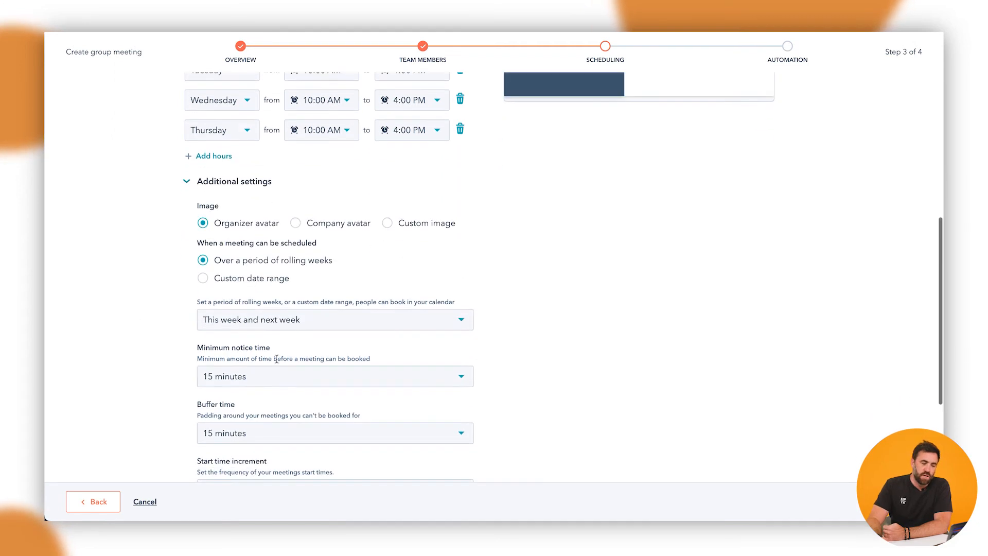
click(236, 378)
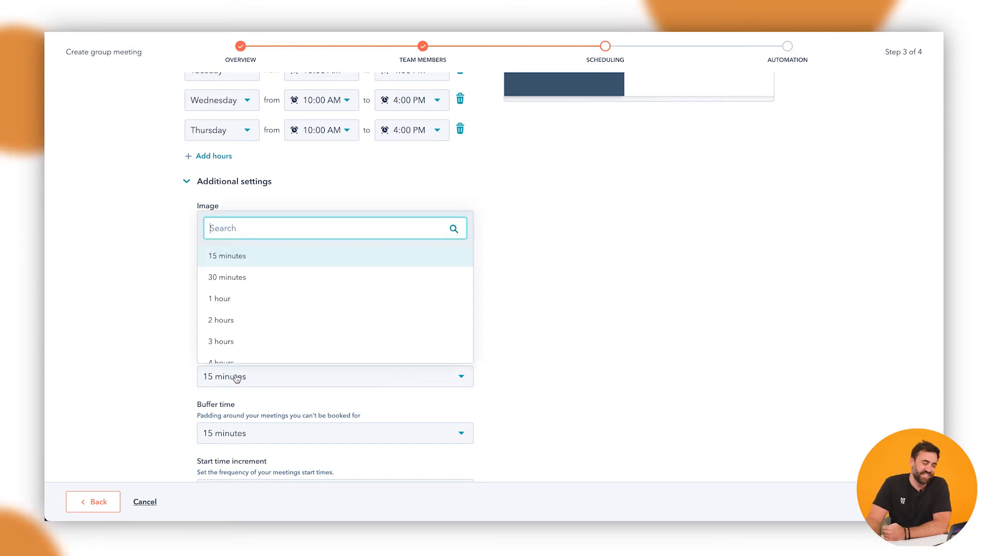
scroll(231, 323, down, 2)
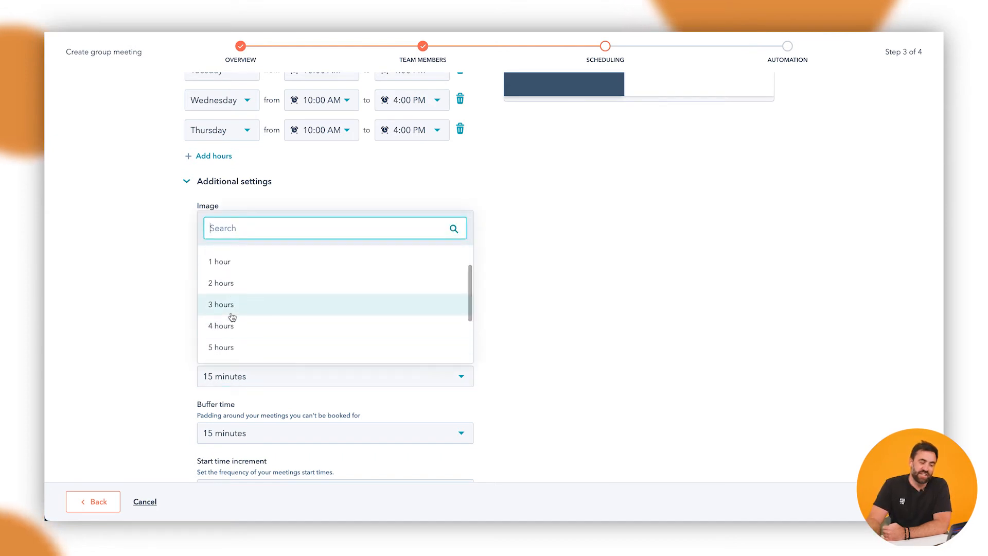
click(232, 313)
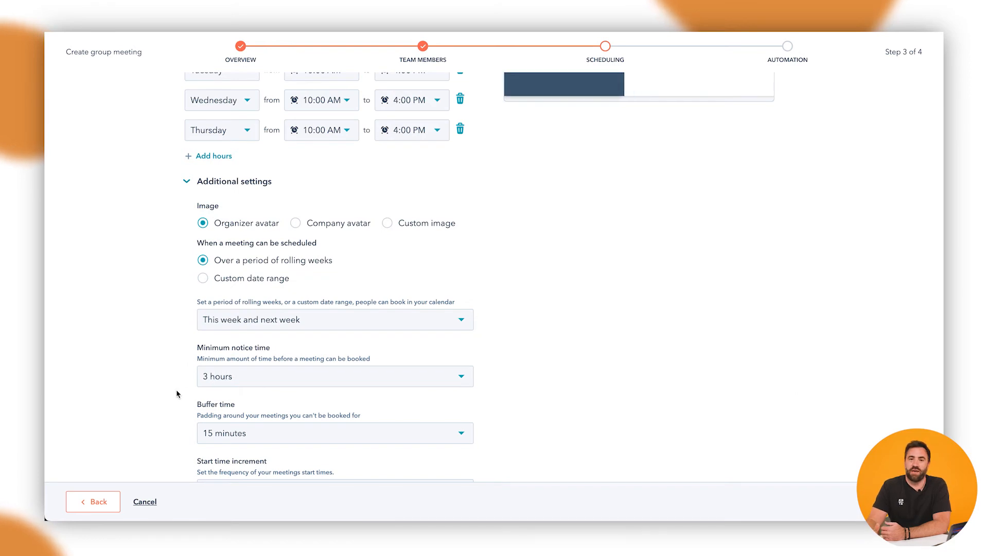
Review the buffer time and the available start time increments, keeping the increment at 15 minutes.
scroll(149, 402, down, 1)
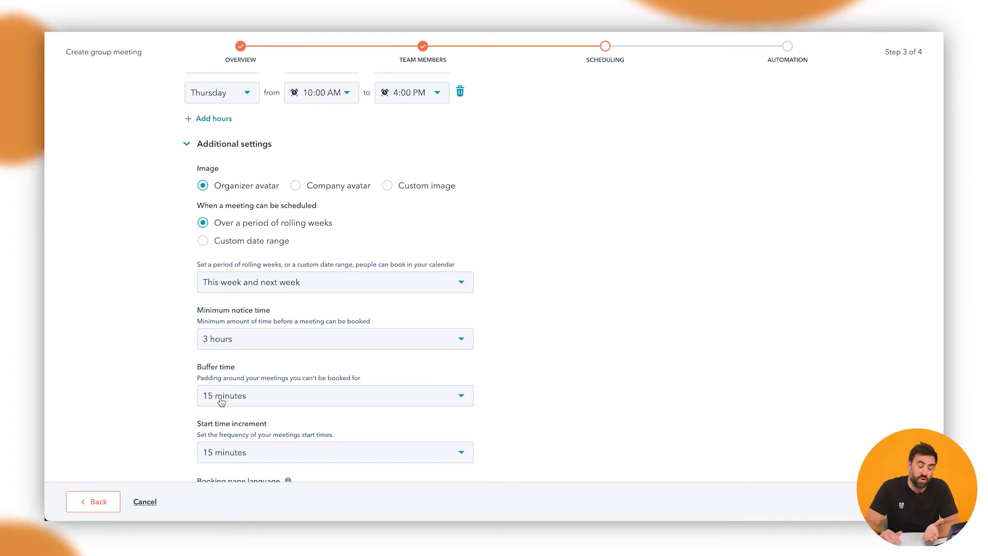
scroll(221, 402, down, 1)
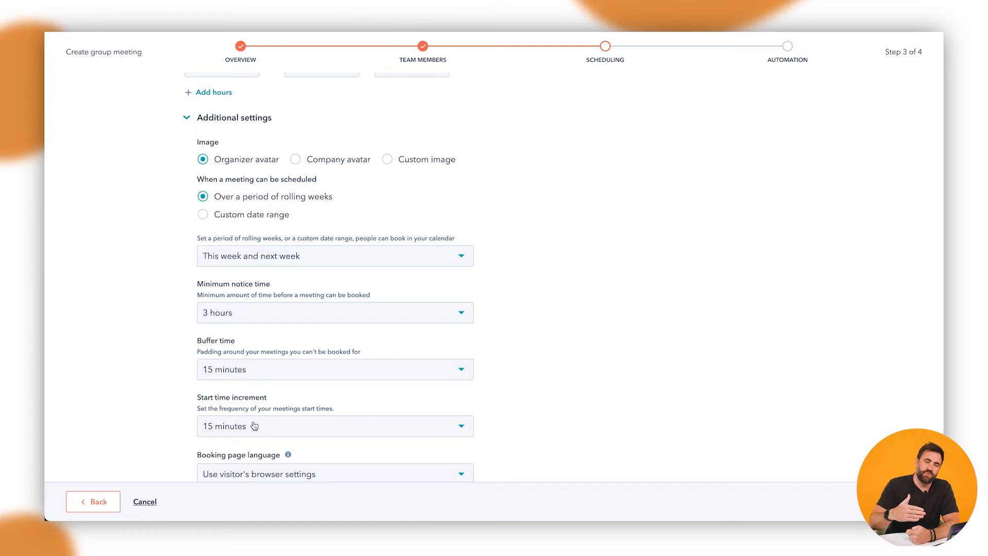
click(254, 425)
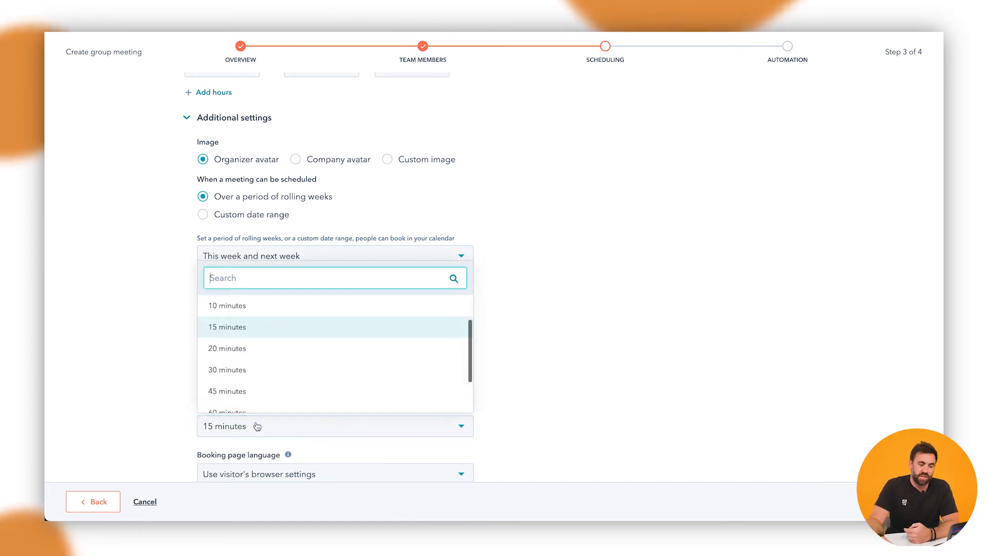
click(204, 332)
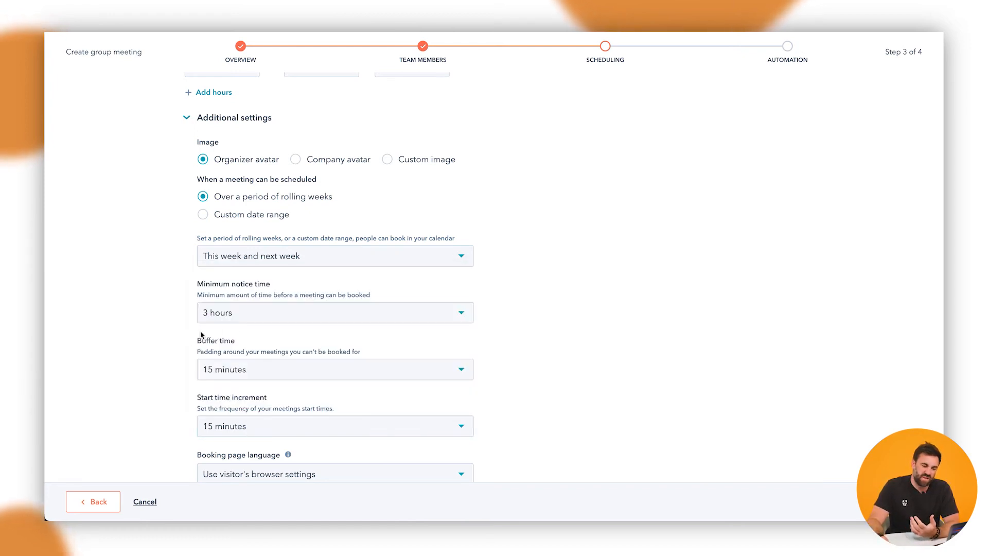
scroll(175, 350, down, 3)
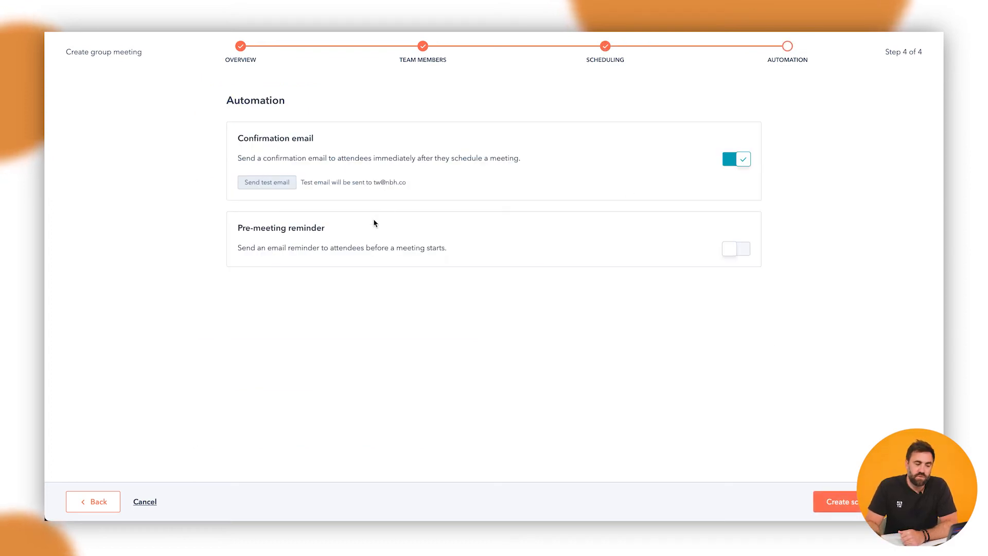
Enable the pre-meeting reminder email with the invite description in its body, and create the group scheduling page.
click(737, 249)
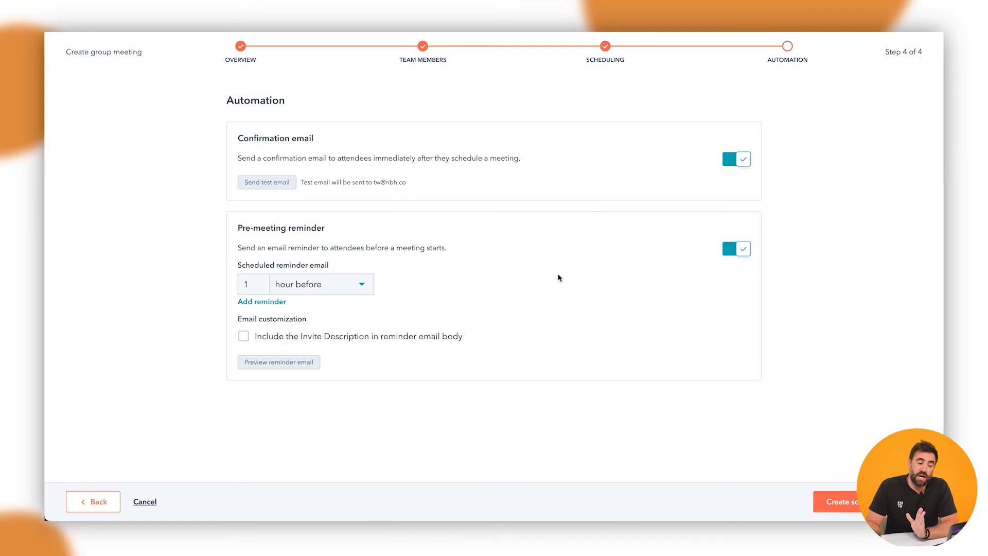
click(332, 340)
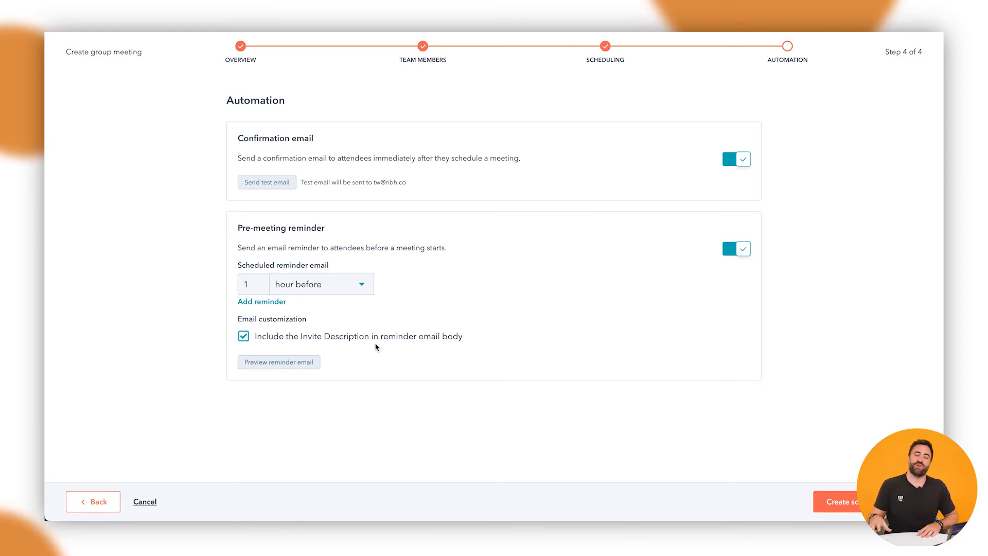
click(855, 501)
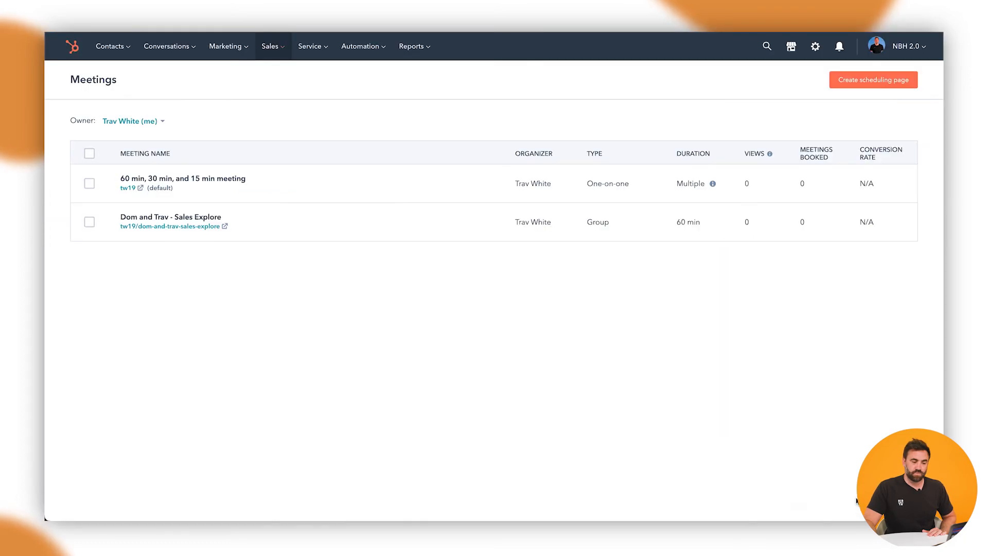
Open the new group meeting's live booking page and try its time slots, picking June 16 at 10:45 am.
click(217, 227)
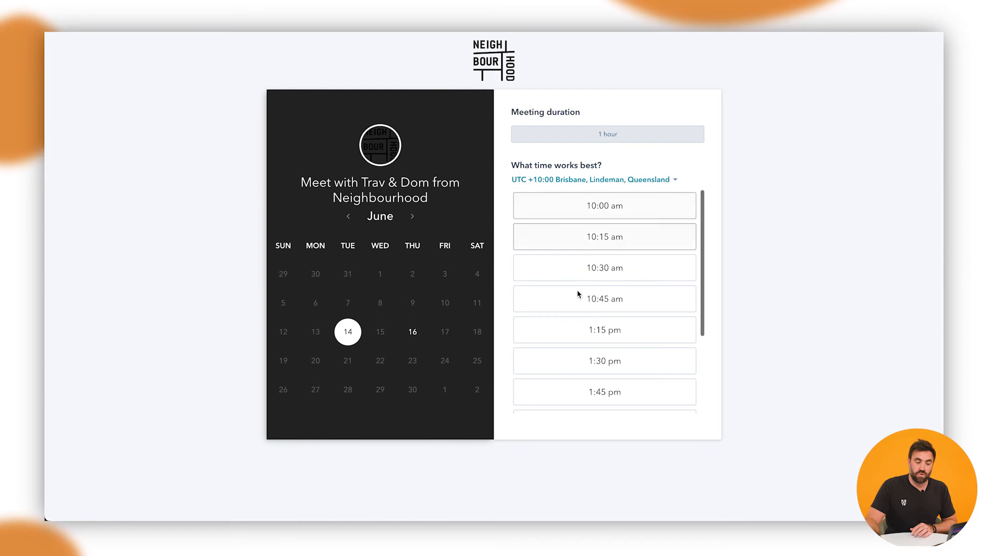
scroll(578, 292, down, 3)
click(412, 333)
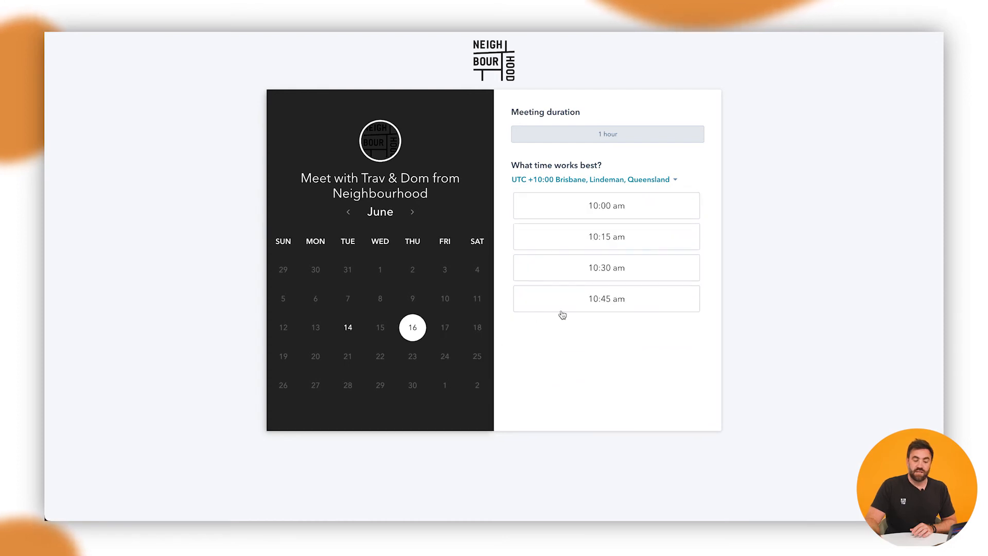
click(631, 297)
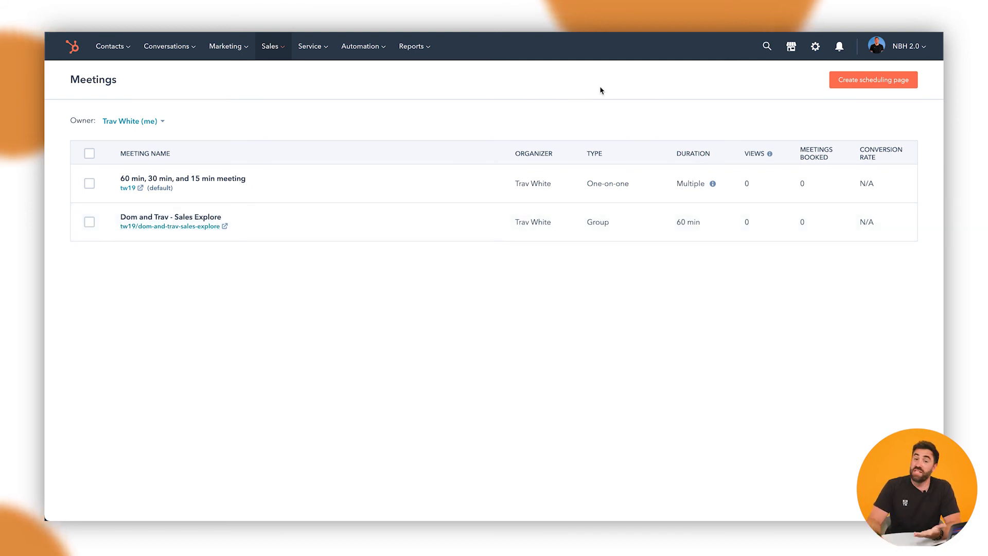
Start a new round robin scheduling page with the internal name "Book a Demo".
click(854, 83)
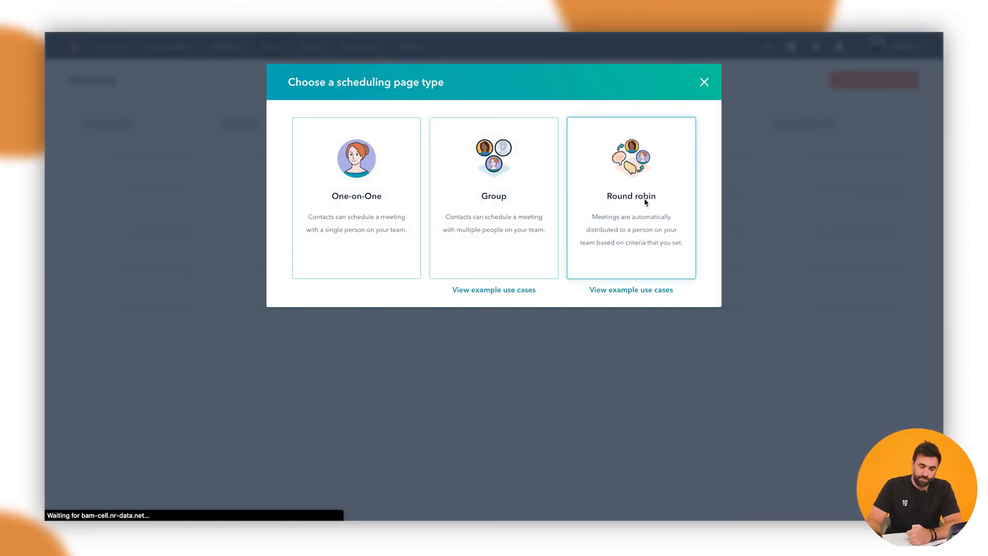
click(646, 200)
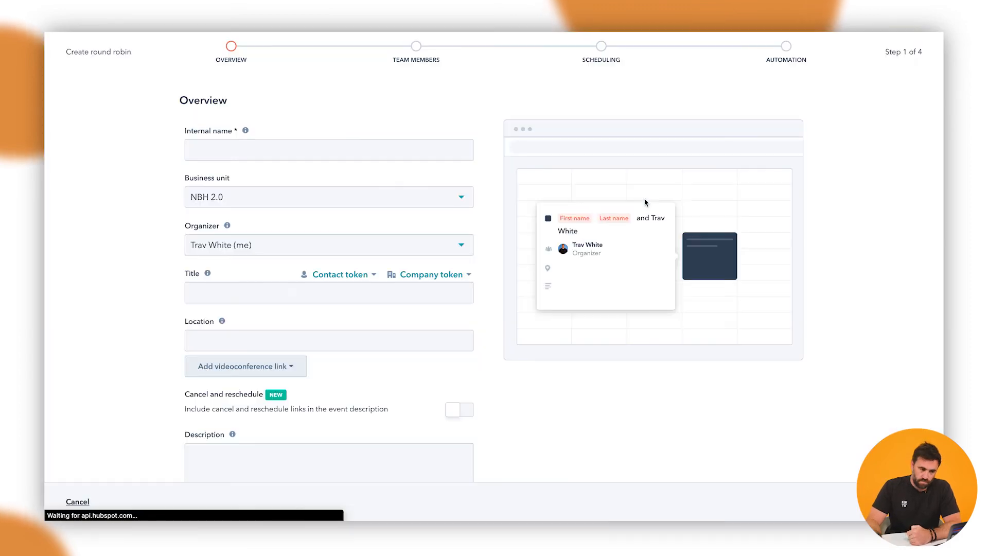
click(241, 156)
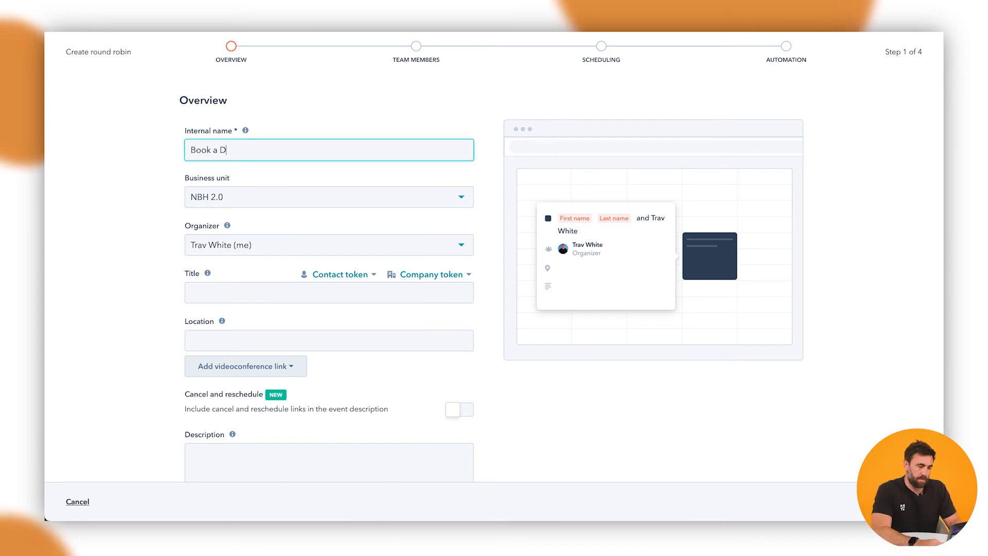
Title the round robin meeting "Neighbourhood - Demo if XYZ".
click(227, 290)
text(Neighbourhood - Book a Demo)
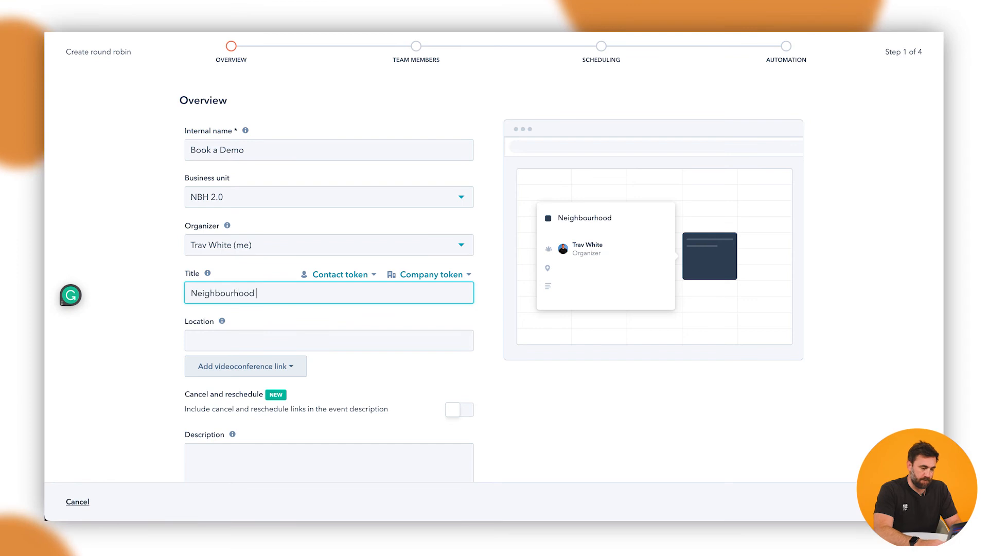
key(BackSpace)
key(BackSpace)
key(BackSpace)
key(BackSpace)
key(BackSpace)
key(BackSpace)
key(BackSpace)
key(BackSpace)
key(BackSpace)
key(BackSpace)
key(BackSpace)
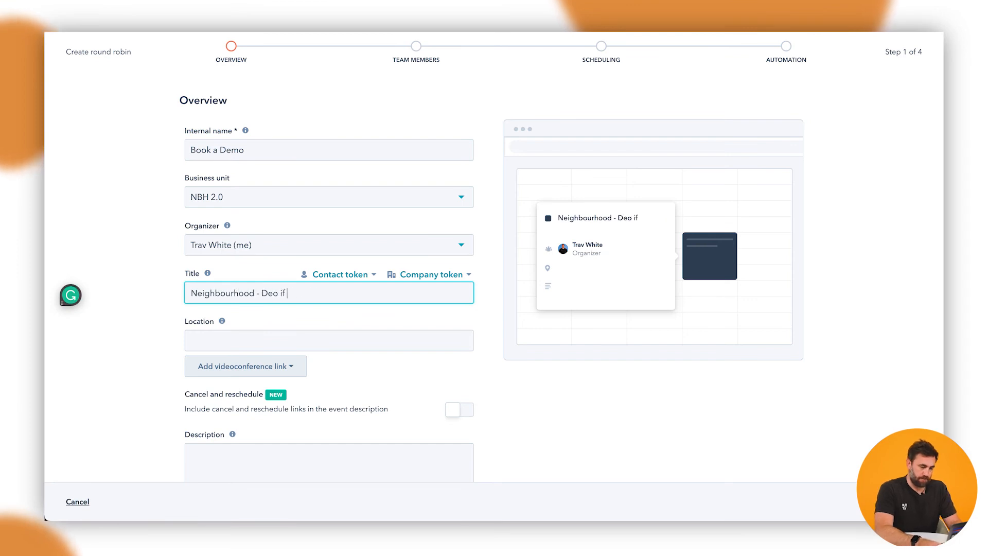
Set the meeting location to Zoom and include cancel and reschedule links in the event description.
click(216, 342)
text(Zoom)
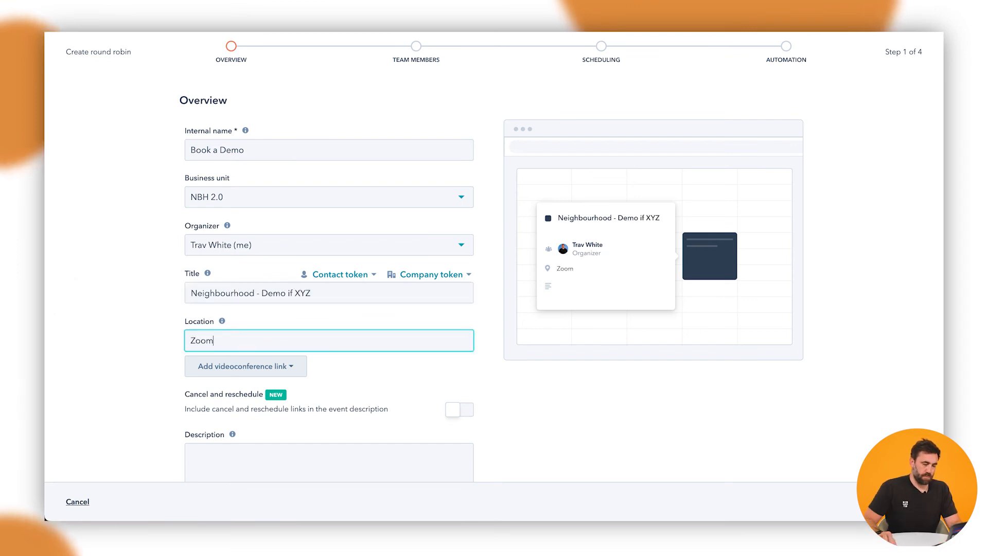
scroll(329, 360, down, 1)
click(460, 383)
click(366, 425)
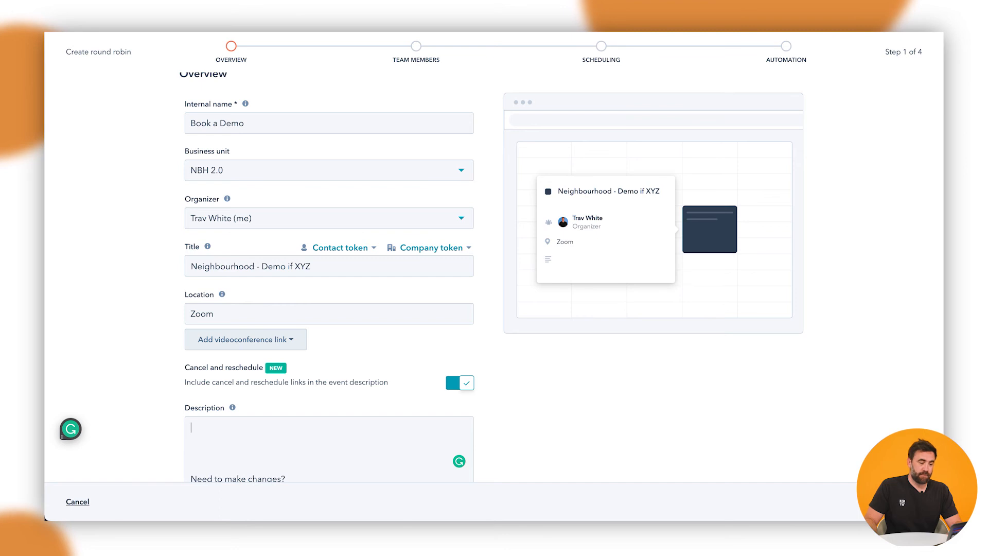
Add the four other available team members to the round robin alongside the organizer.
click(835, 490)
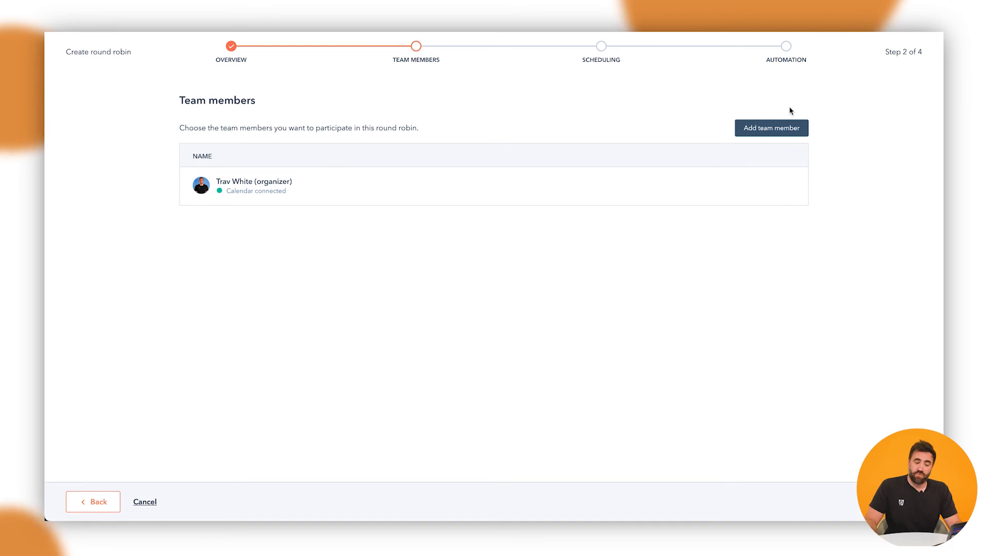
click(771, 128)
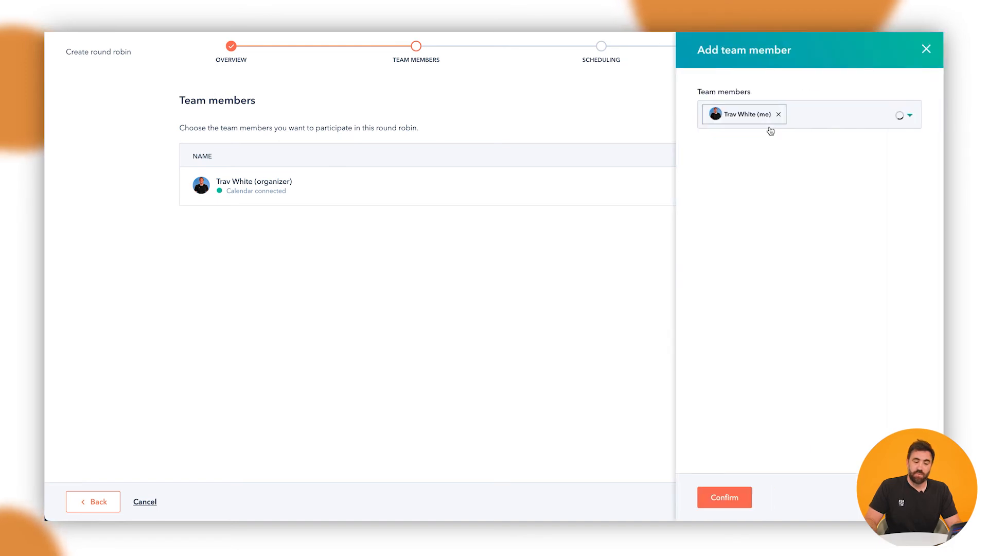
click(839, 118)
click(788, 147)
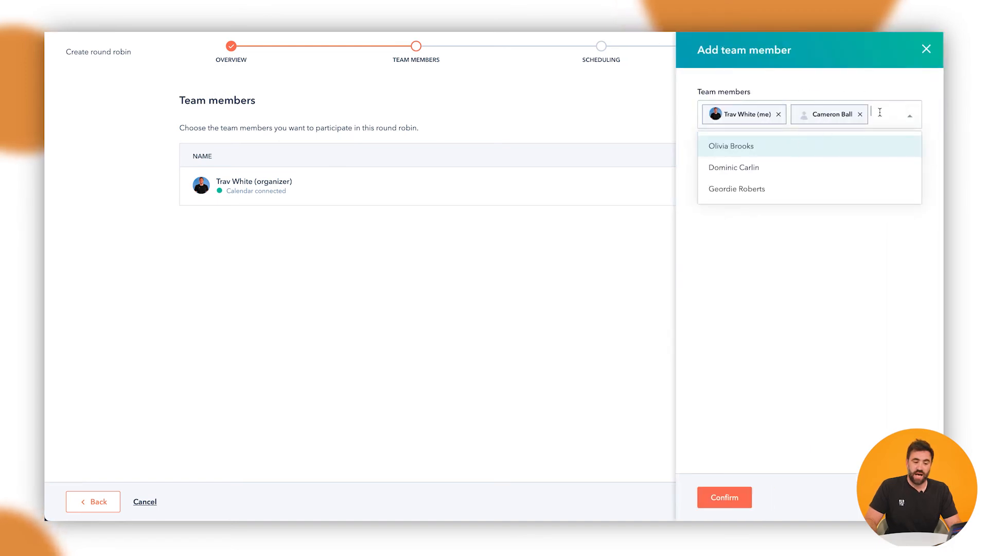
click(832, 147)
click(812, 170)
click(797, 173)
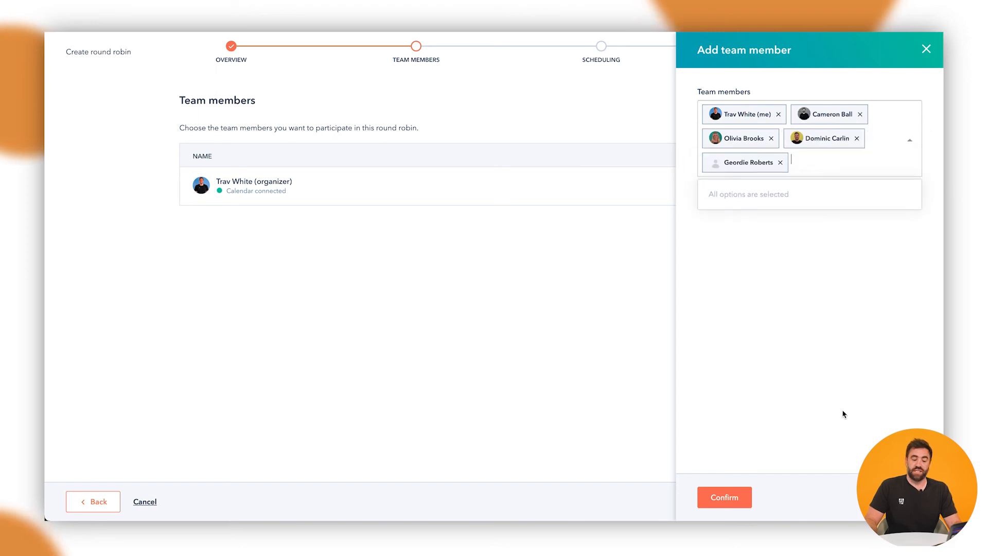
click(721, 506)
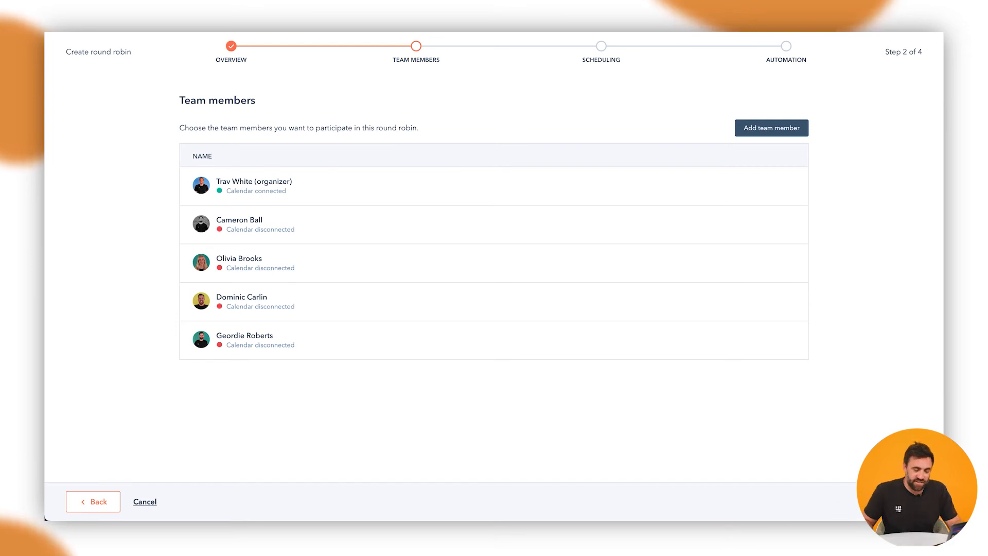
Prioritize the contact owner on the scheduling page's welcome screen and title that screen "Meeting with us Book a time".
click(880, 502)
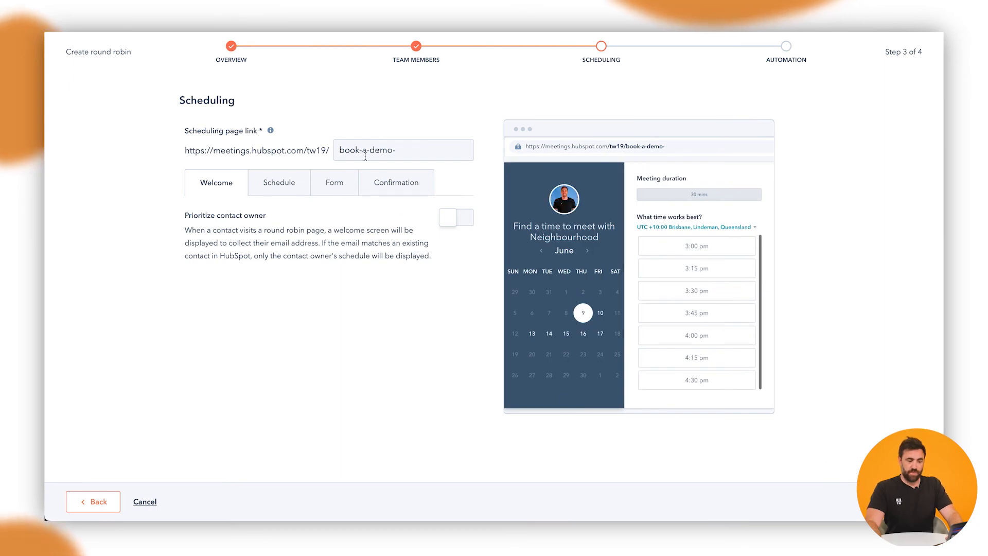
click(449, 222)
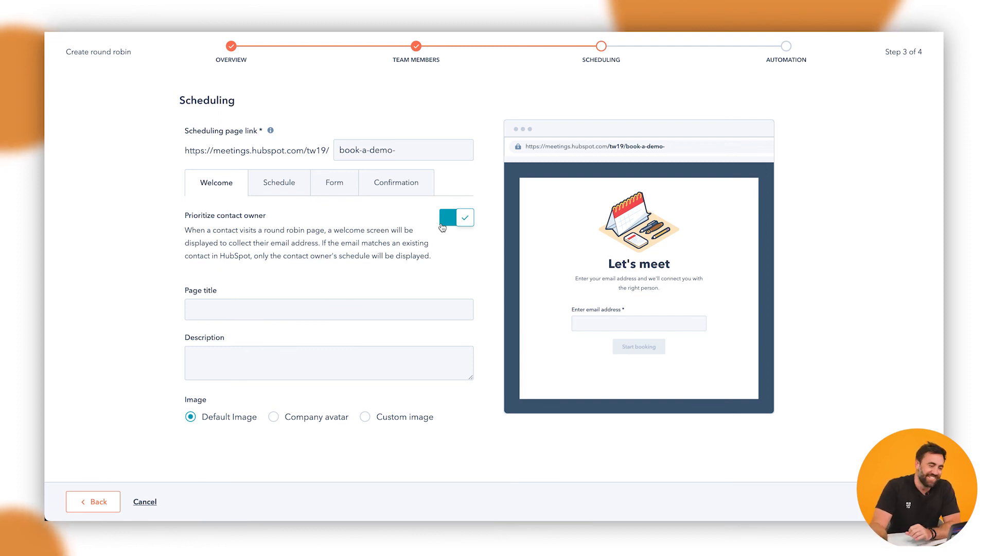
click(222, 307)
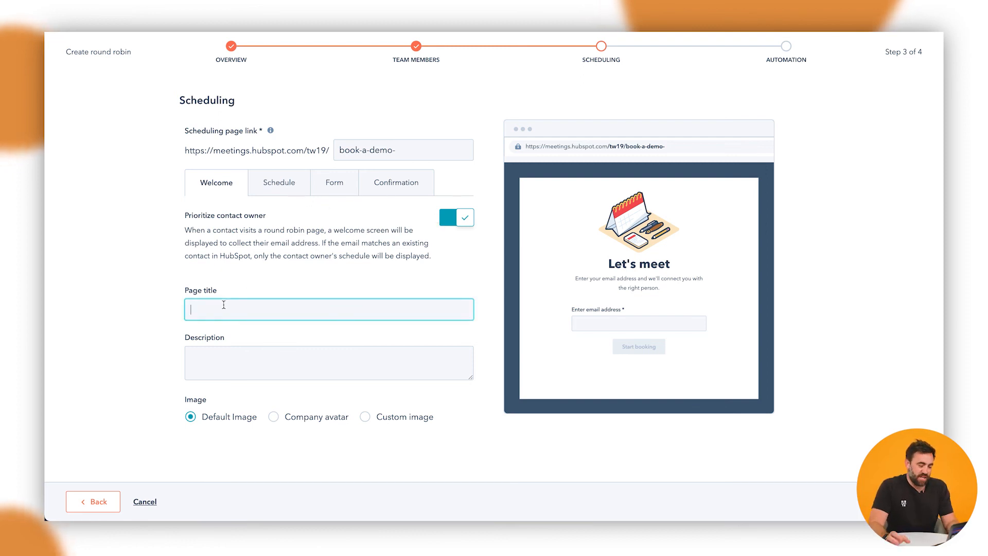
text(Meeting with)
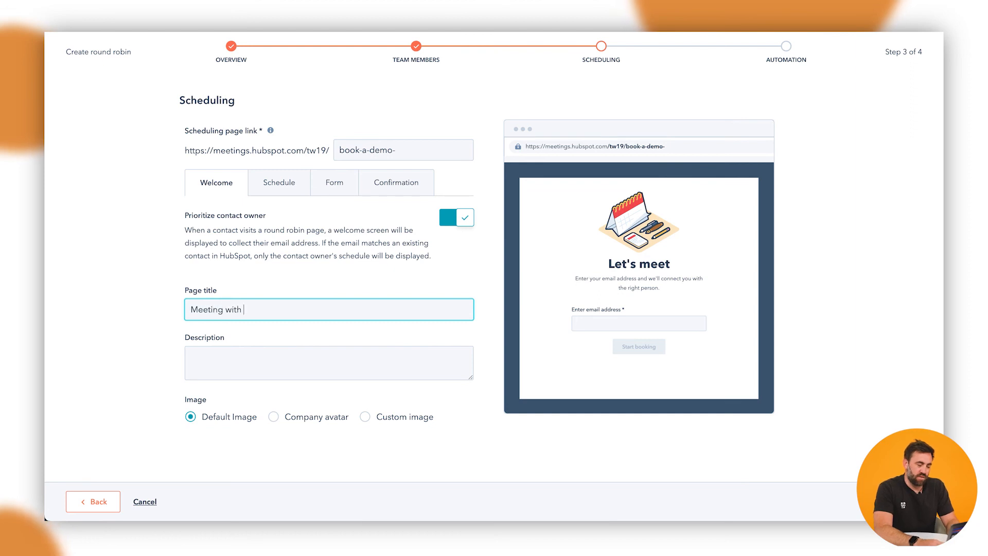
text( us Boo)
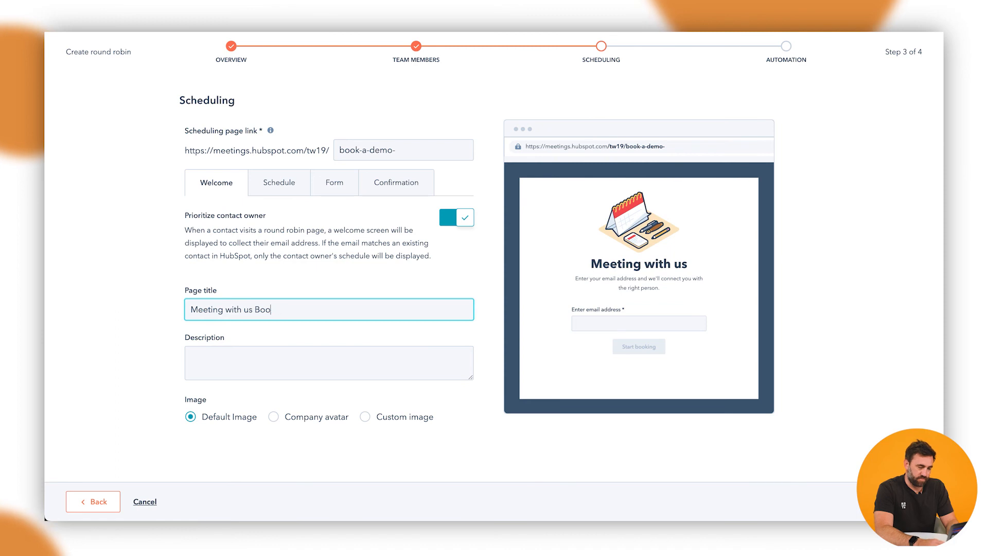
text(pkk a)
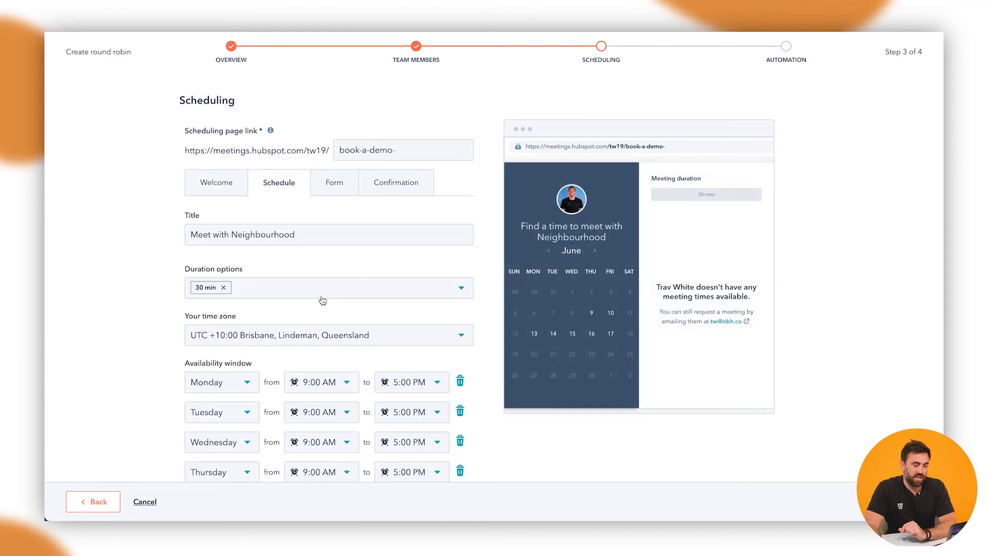
Remove Monday and Friday from the round robin's availability window and review the additional scheduling settings.
scroll(322, 300, down, 1)
click(460, 349)
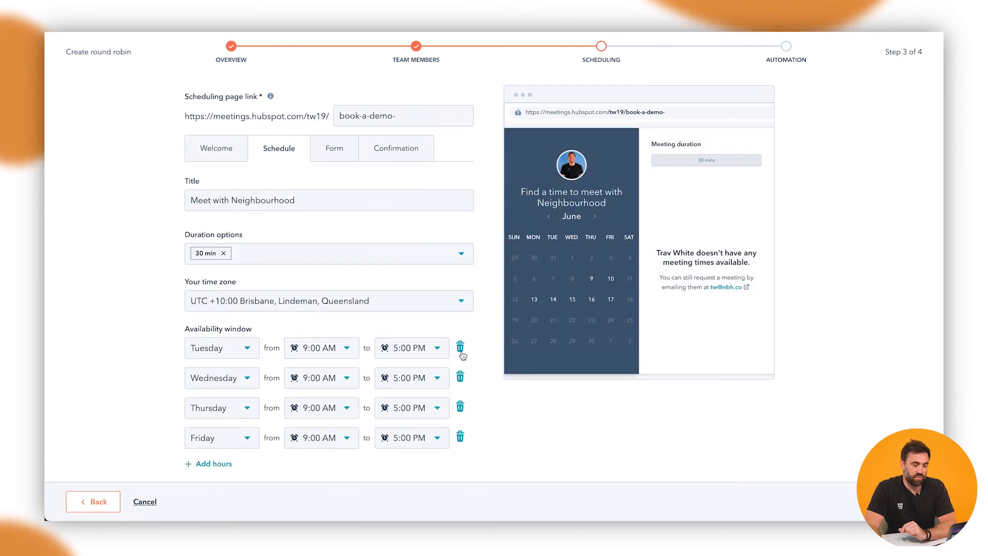
click(461, 437)
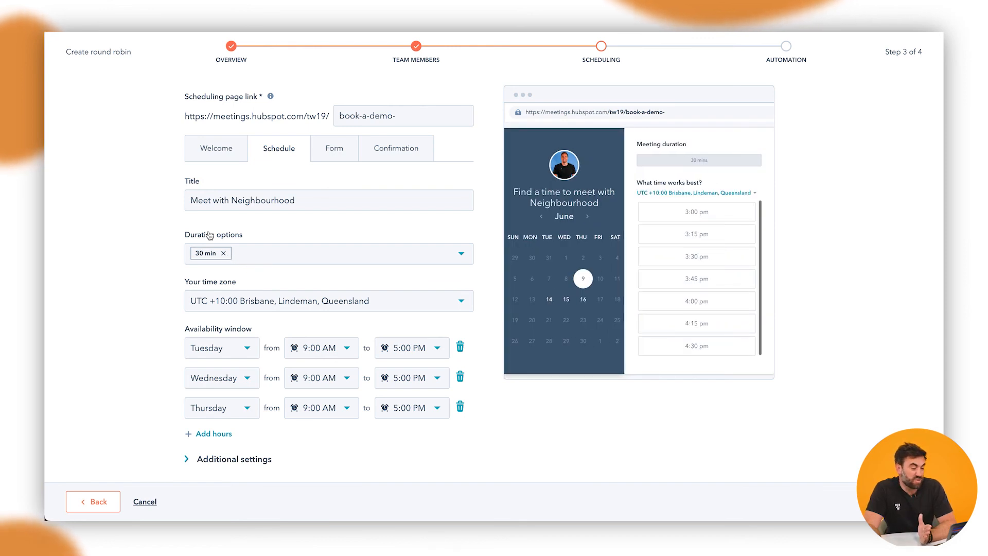
scroll(205, 253, down, 2)
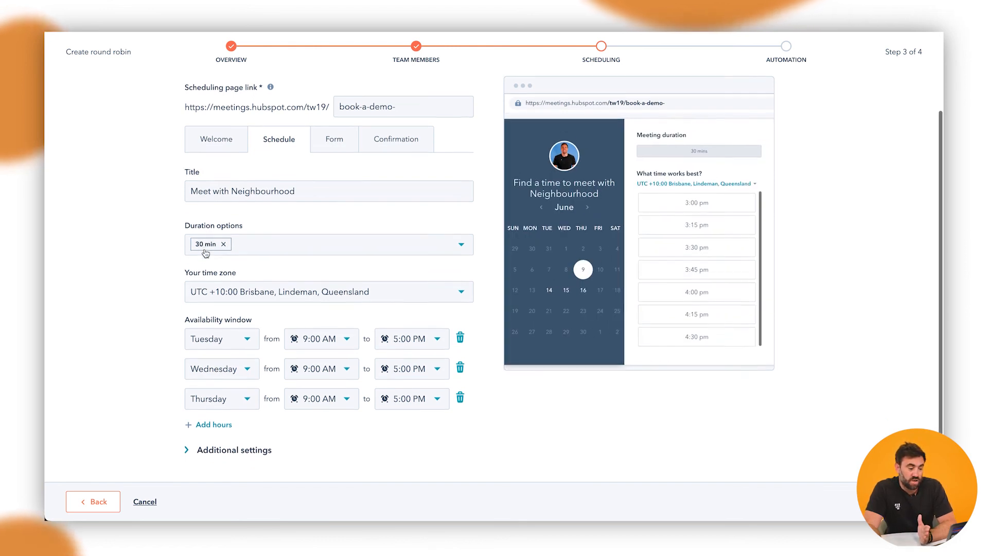
scroll(205, 253, up, 2)
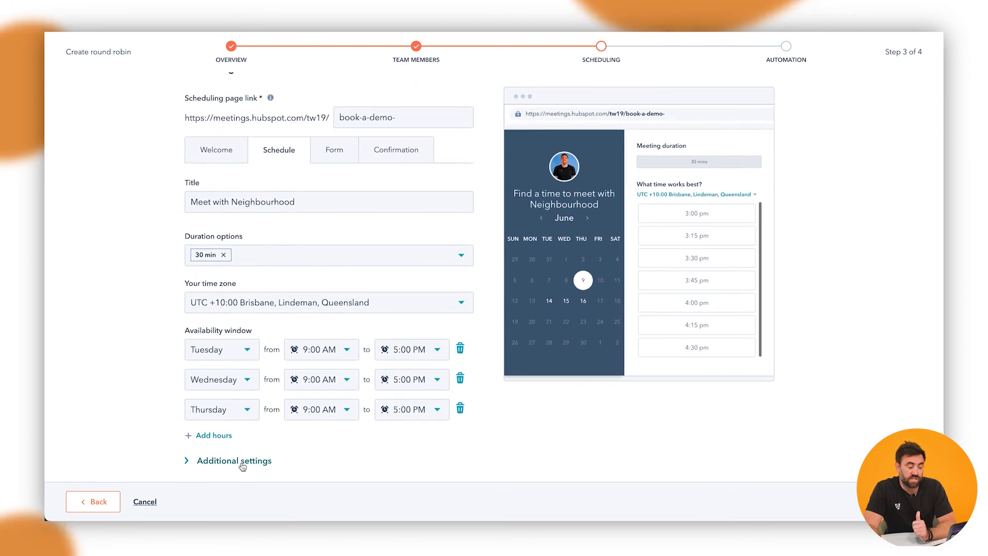
click(250, 455)
scroll(242, 427, down, 5)
scroll(230, 402, down, 4)
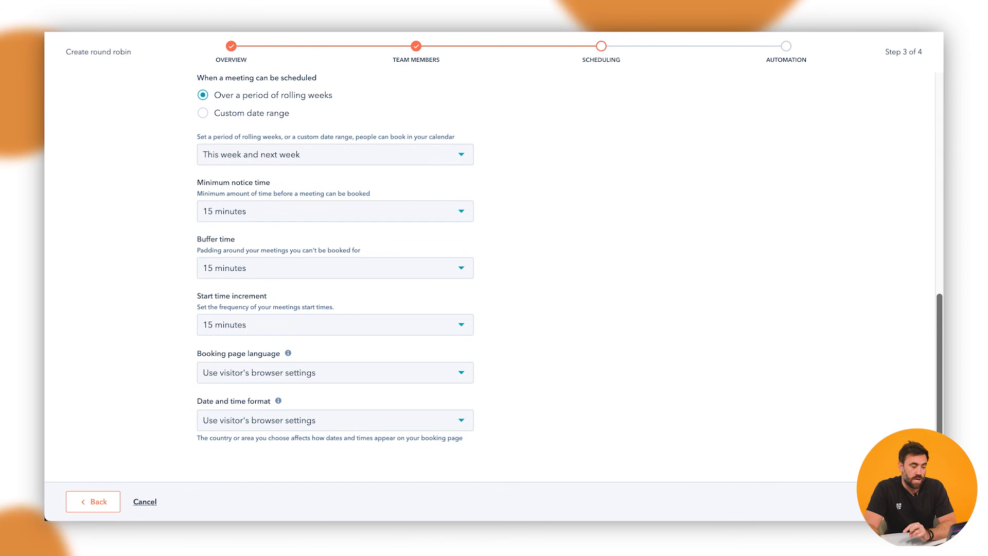
Enable the pre-meeting reminder email for attendees and create the round robin scheduling page.
click(904, 501)
click(737, 250)
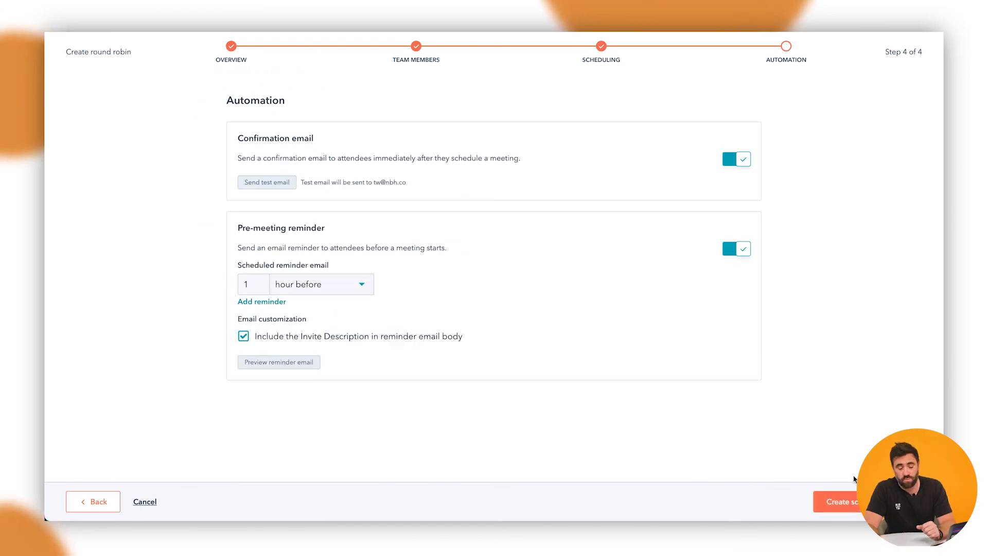
click(844, 502)
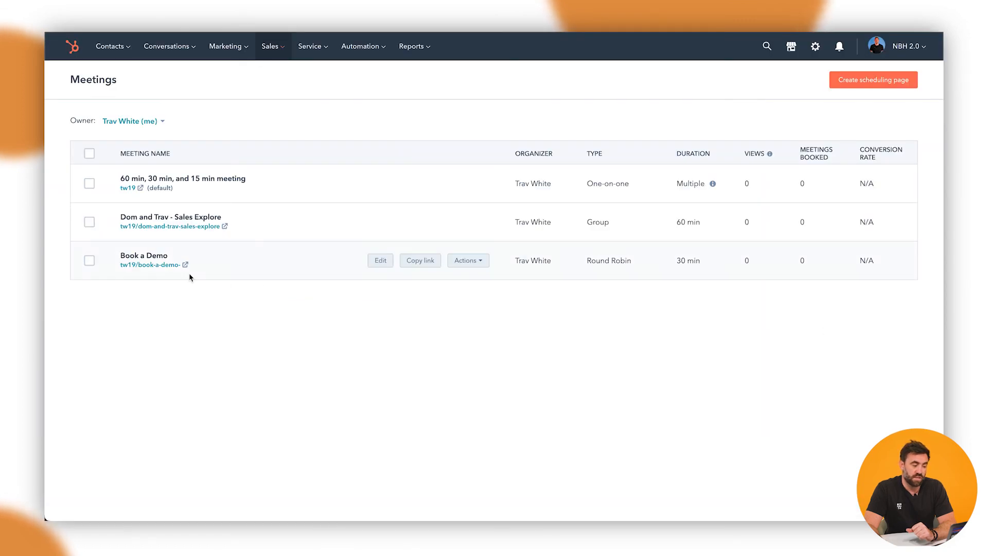
Open the live "Book a Demo" page, enter the visitor's email address and pick the June 9 slot at 3:45 pm.
click(162, 265)
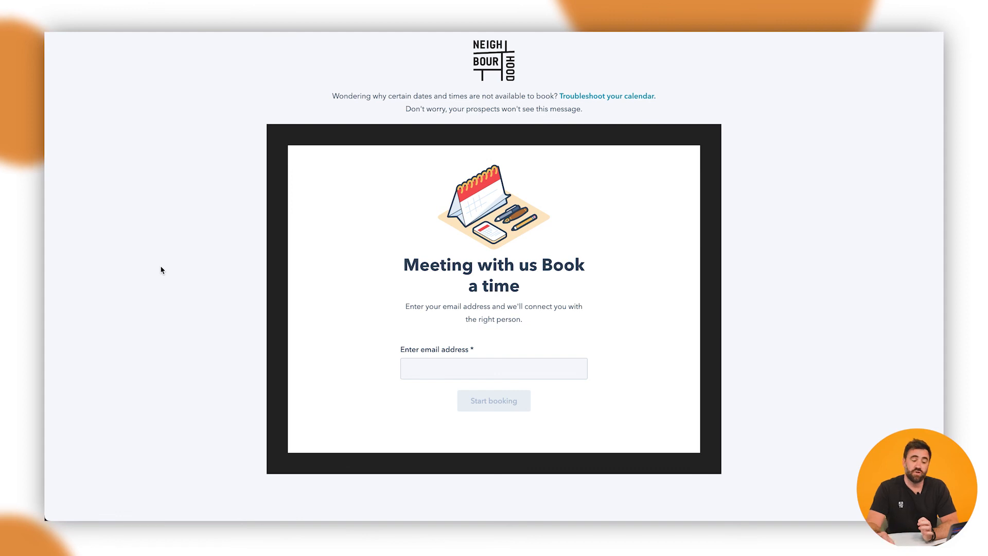
click(468, 368)
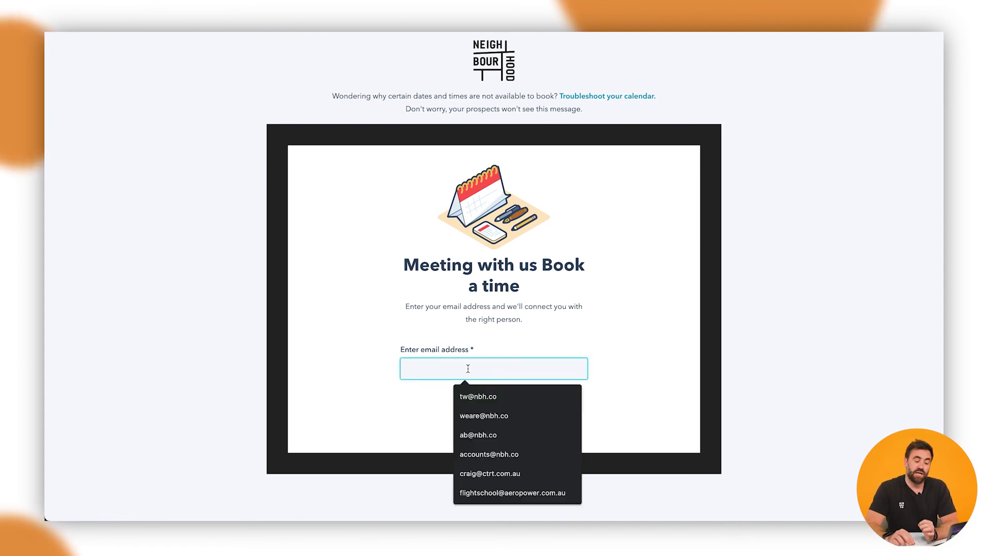
click(472, 397)
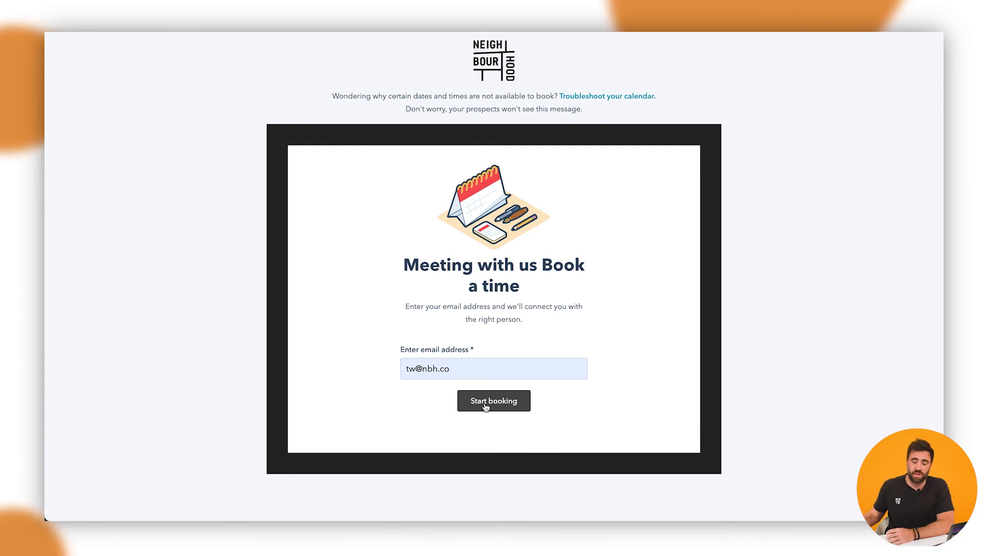
click(486, 407)
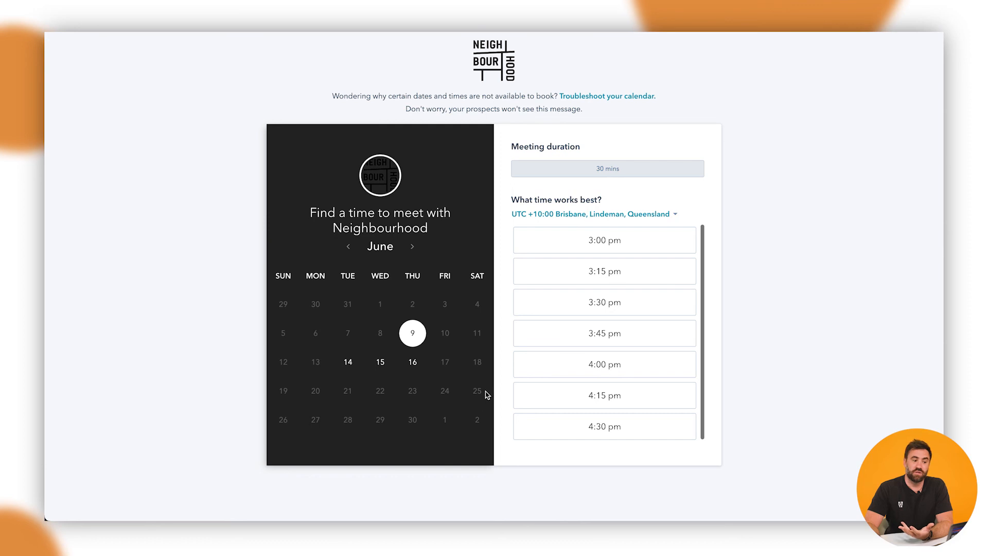
click(580, 343)
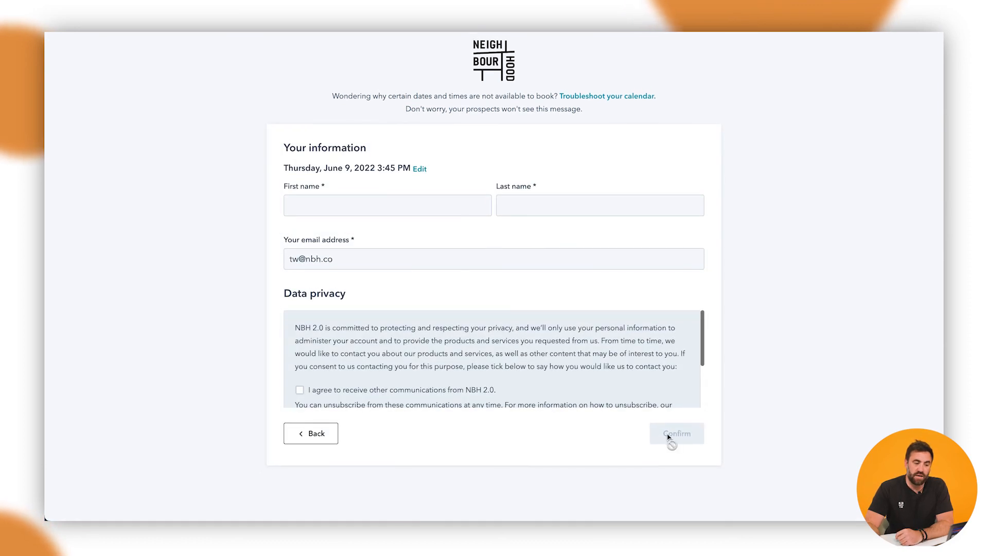